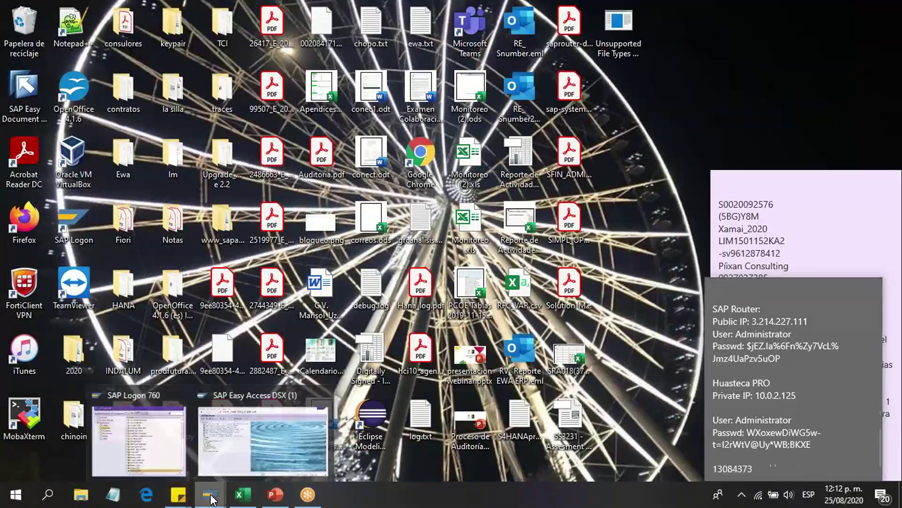
Switch to the open SAP Easy Access session and start transaction usmm for the system measurement.
left_click(241, 470)
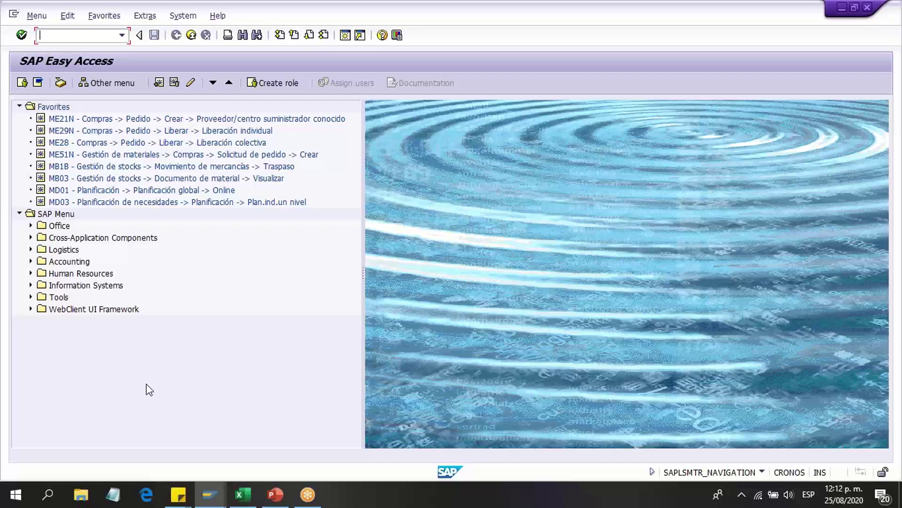
type("usmm")
key("Return")
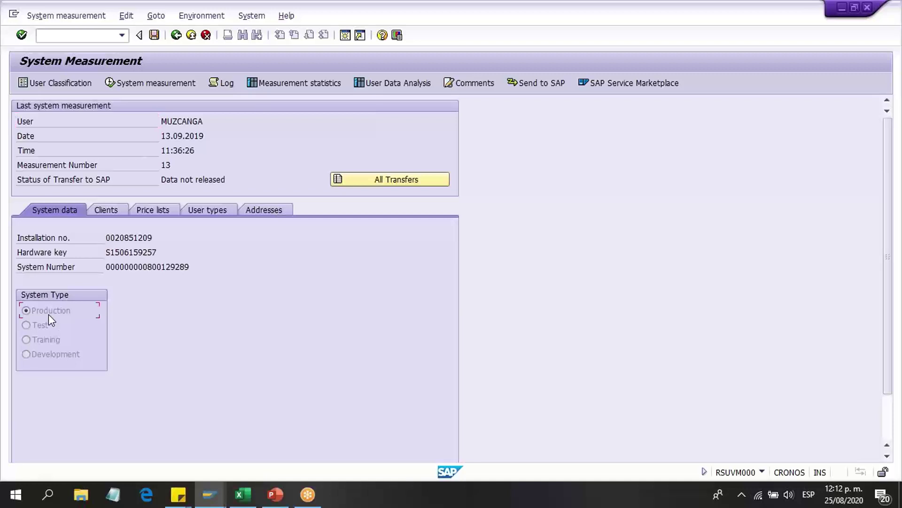
Examine the full list of clients, with their status and whether each is included in the measurement.
left_click(103, 212)
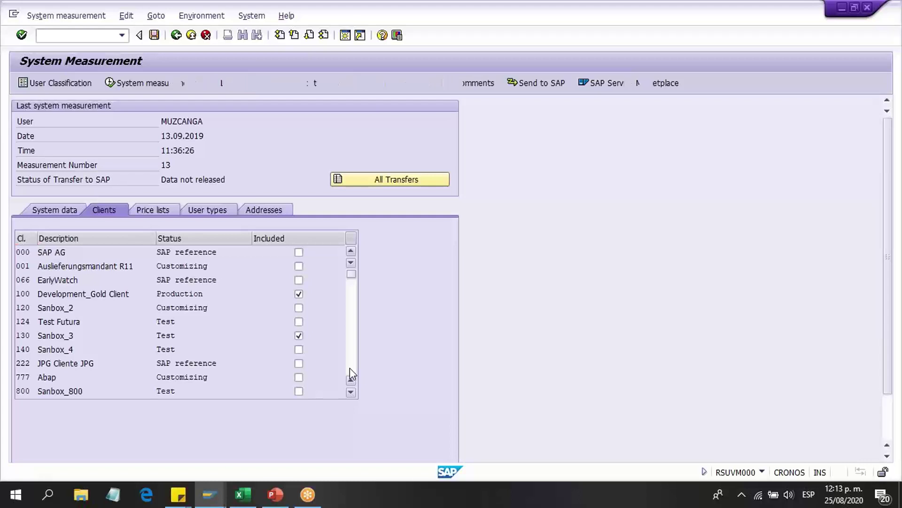
left_click(349, 369)
left_click(350, 369)
left_click(354, 316)
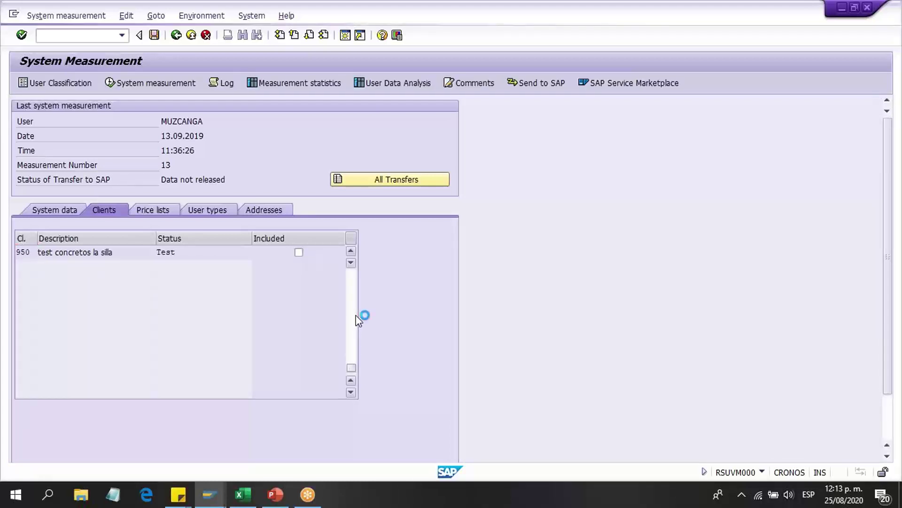
left_click(351, 257)
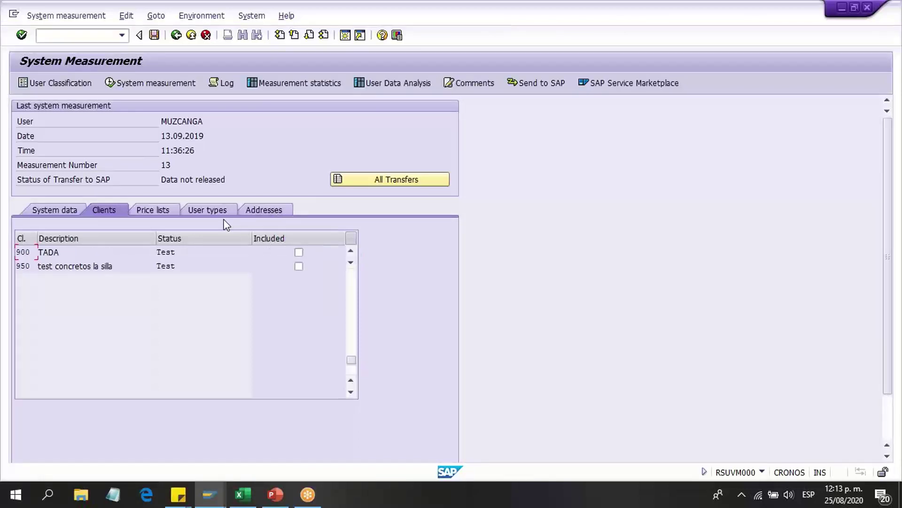
Examine the active price lists and the options available for the default user type.
left_click(167, 210)
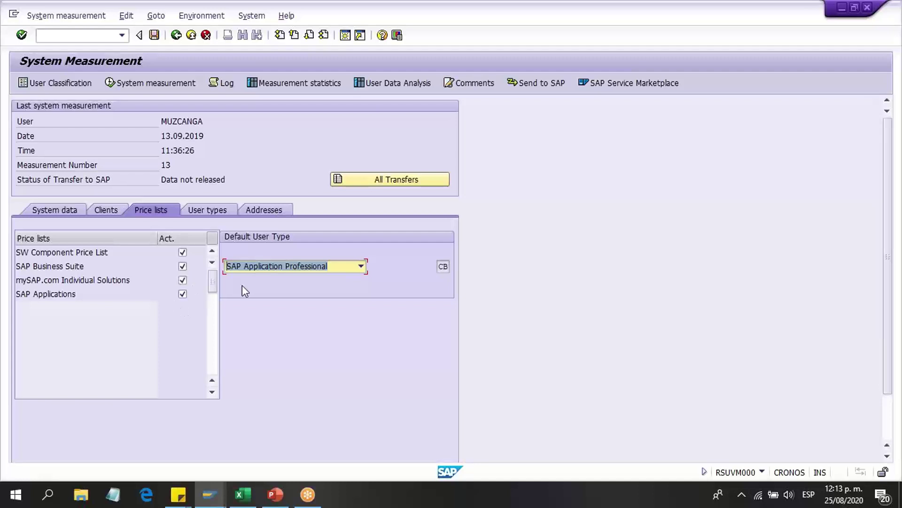
left_click(361, 270)
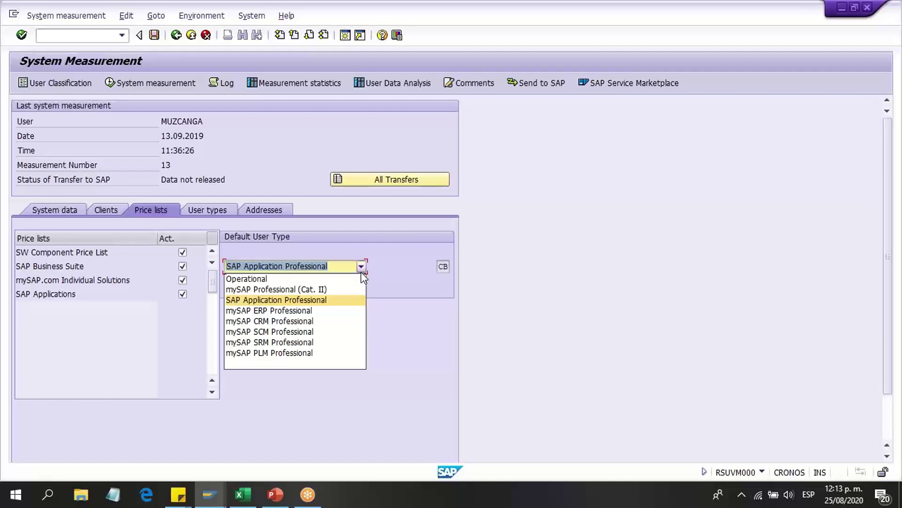
left_click(435, 372)
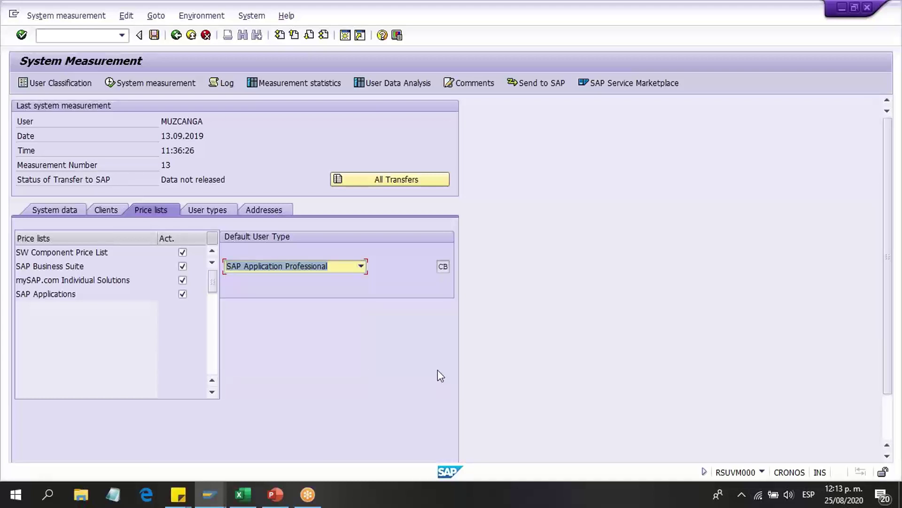
Examine the list of contractual user types and check which ones are active.
left_click(222, 209)
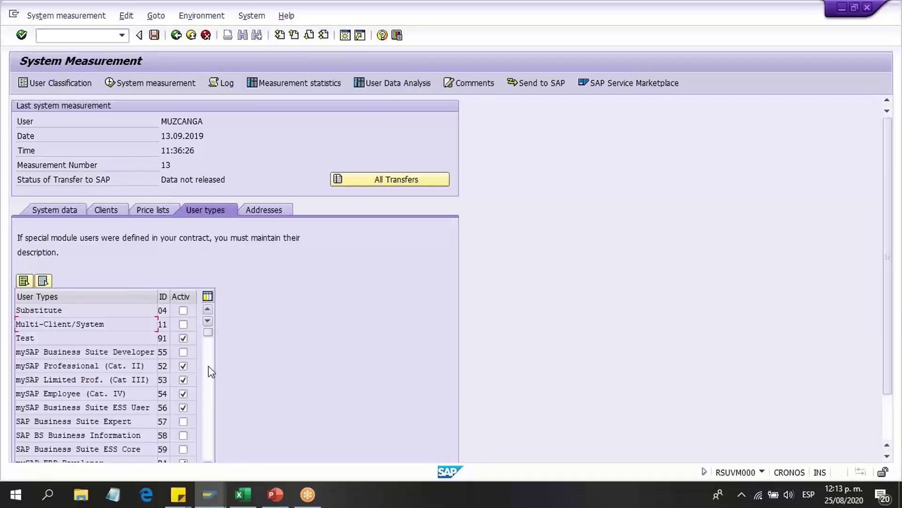
scroll(211, 451, "down", 5)
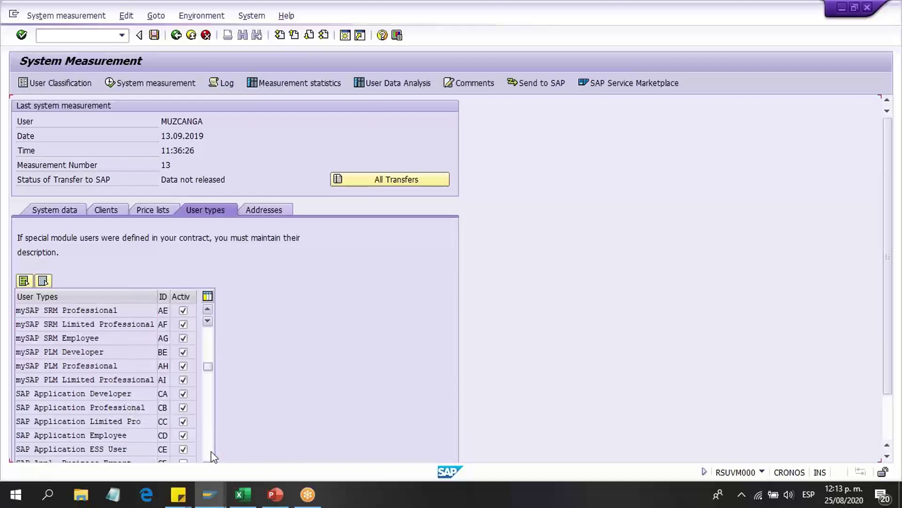
scroll(211, 452, "down", 10)
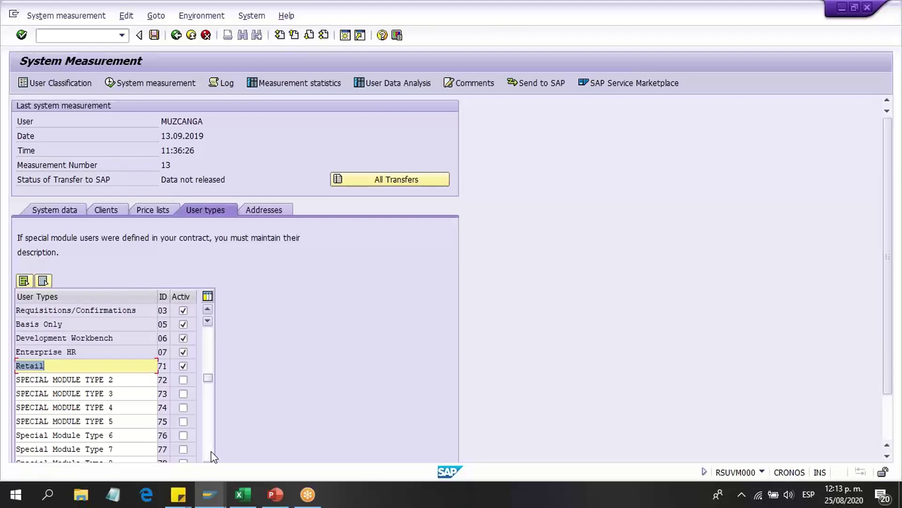
scroll(211, 451, "down", 4)
scroll(210, 452, "down", 8)
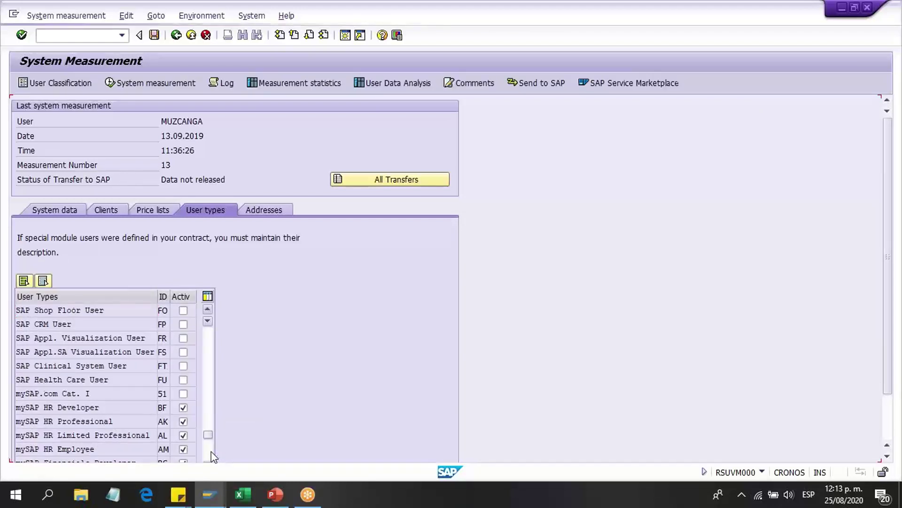
scroll(211, 451, "down", 5)
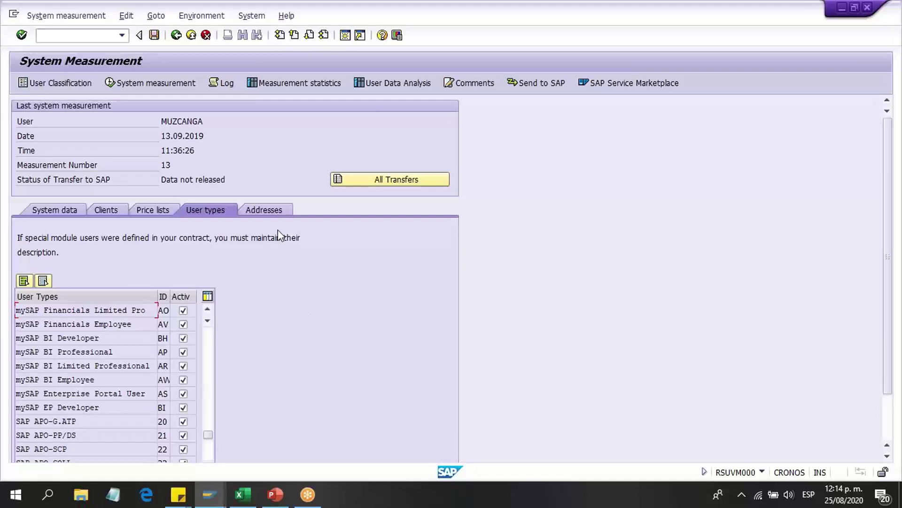
Review the sender and recipient address fields, the system type, and the clients included in the measurement.
left_click(270, 216)
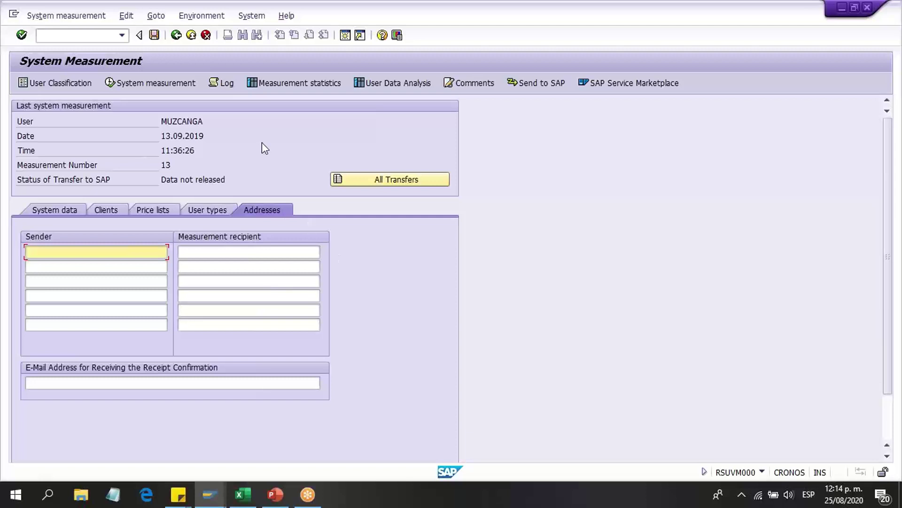
left_click(68, 208)
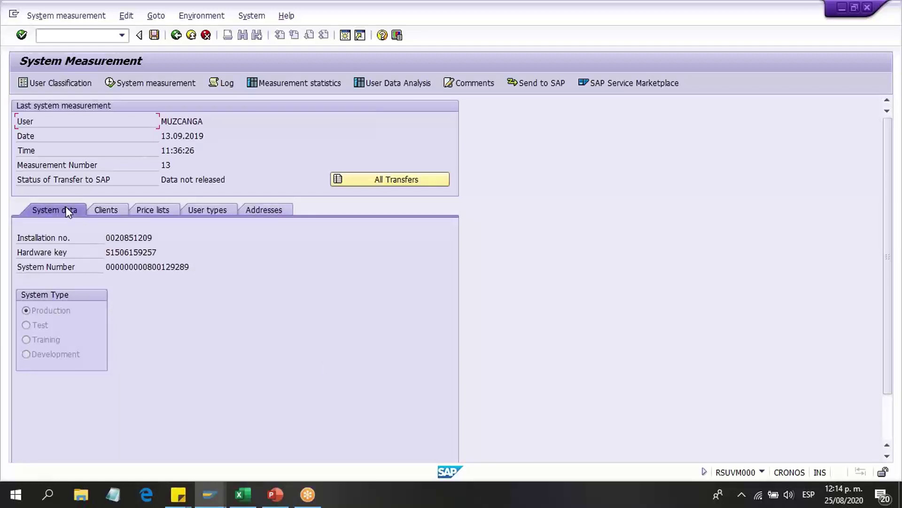
left_click(100, 212)
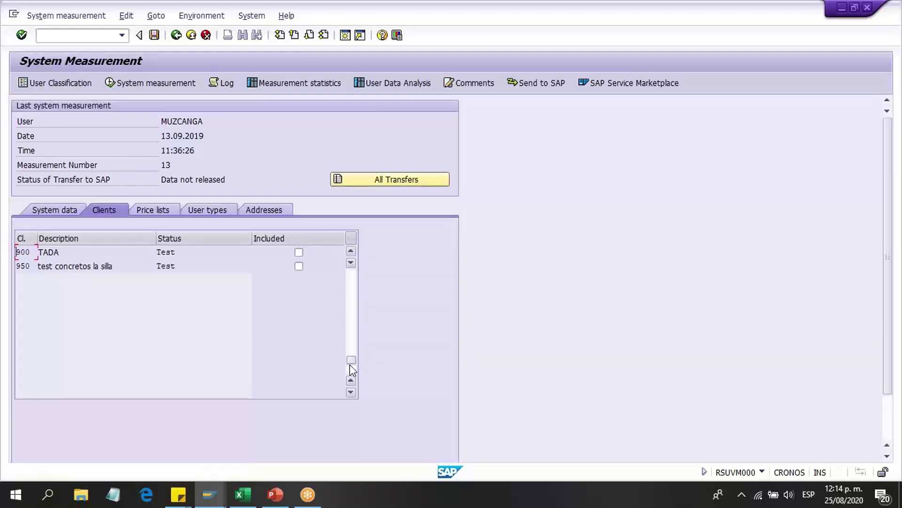
left_click_drag(351, 362, 353, 274)
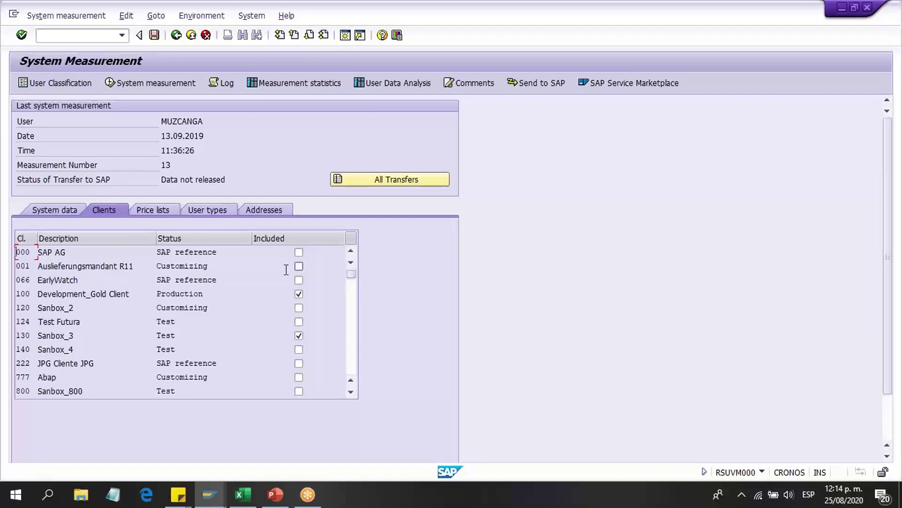
left_click(73, 215)
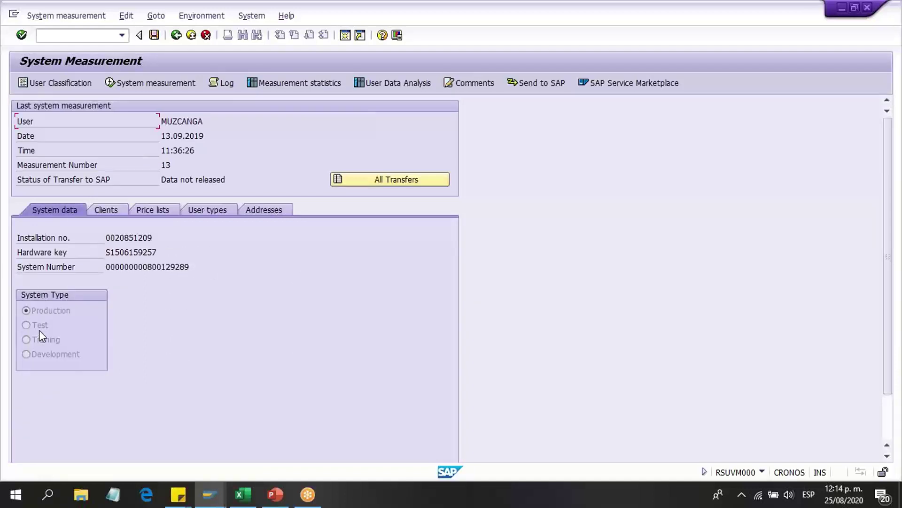
Leave only the SAP Applications price list active, deactivating the other price lists, and save the change.
left_click(154, 212)
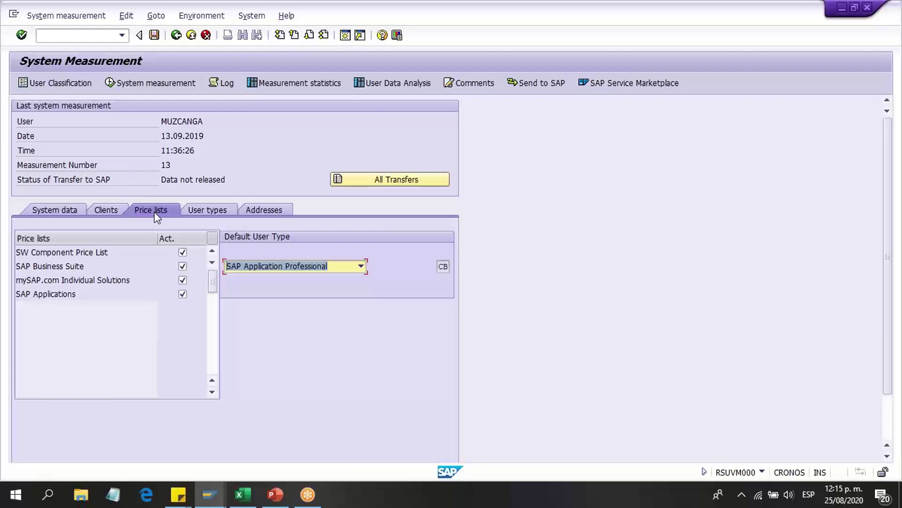
left_click(104, 296)
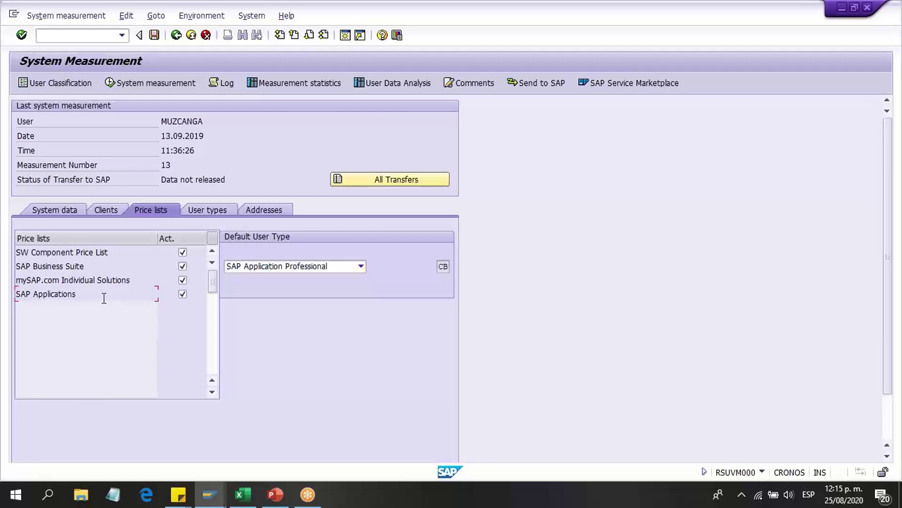
left_click(183, 293)
left_click(182, 280)
left_click(154, 35)
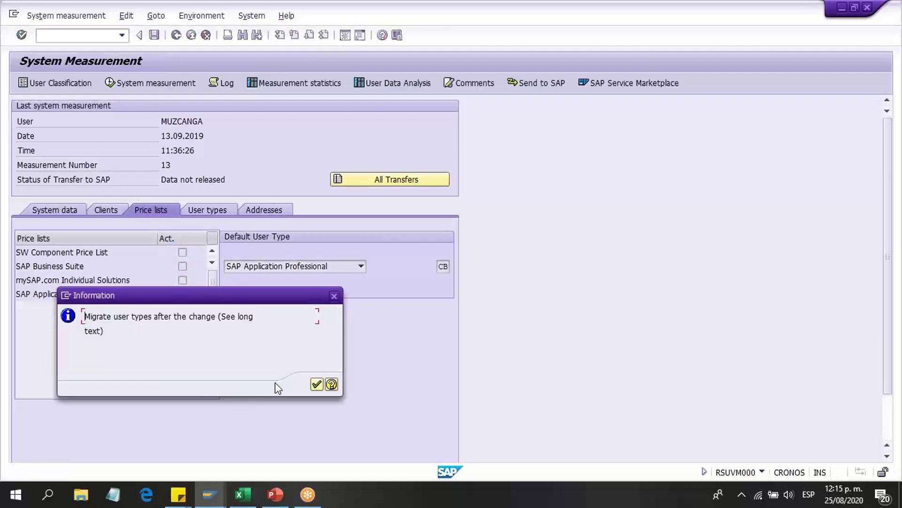
left_click(317, 384)
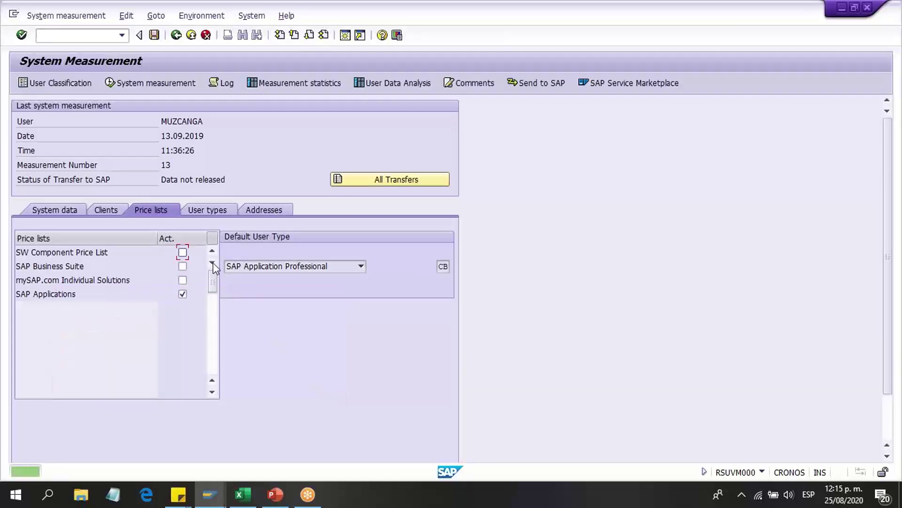
Review the user types available with the SAP Applications price list, from Substitute down to the special module types.
left_click(208, 213)
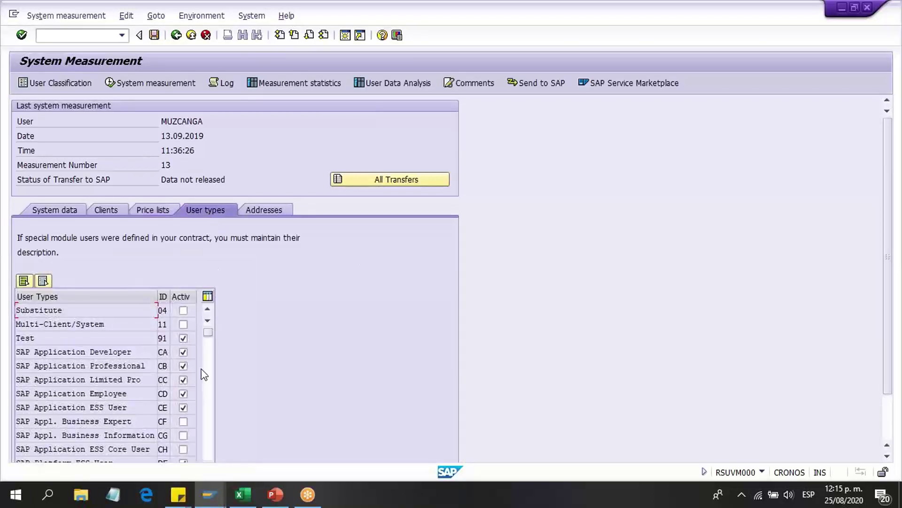
left_click(123, 352)
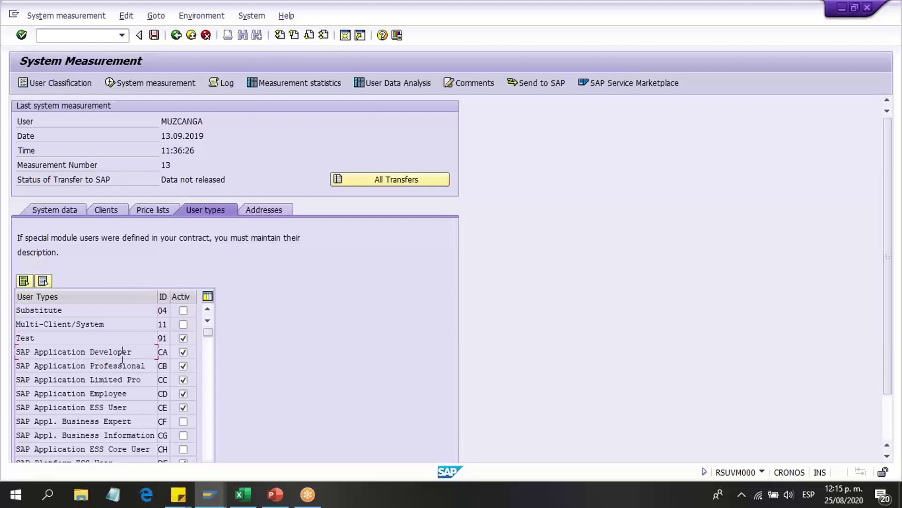
left_click(210, 347)
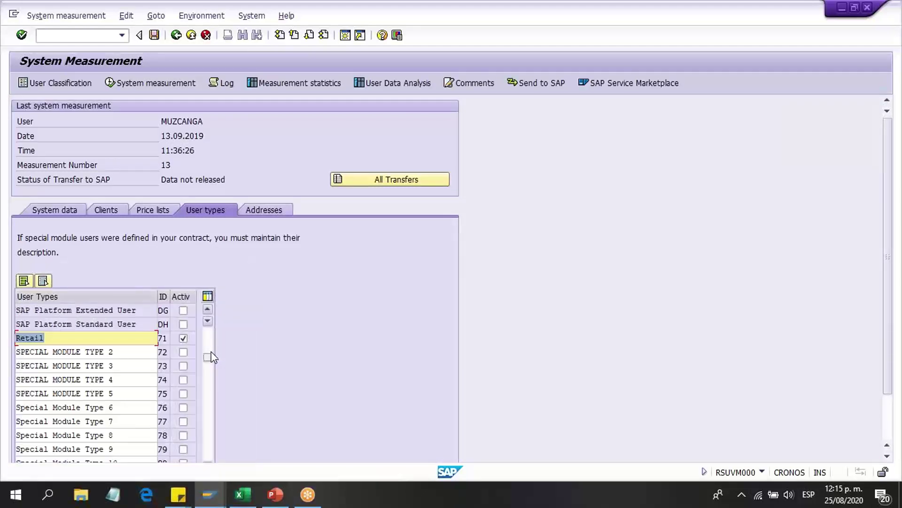
left_click_drag(210, 361, 210, 323)
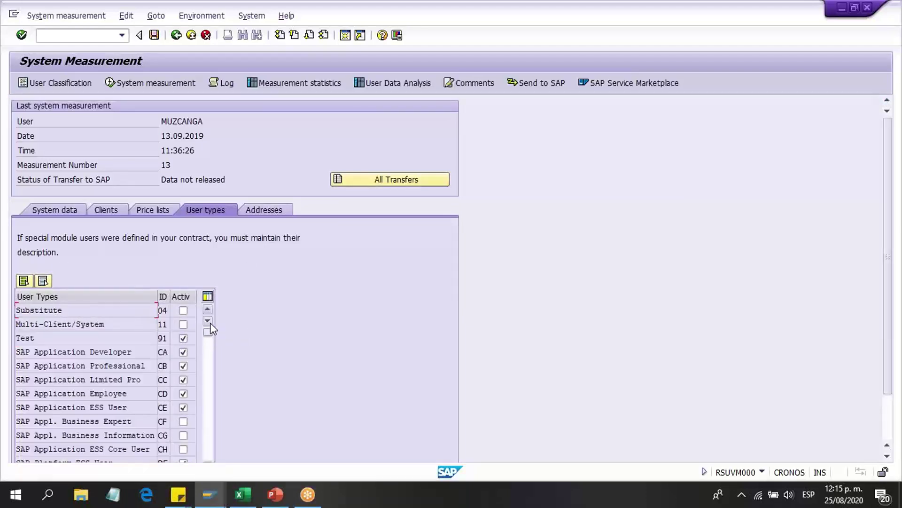
left_click(136, 380)
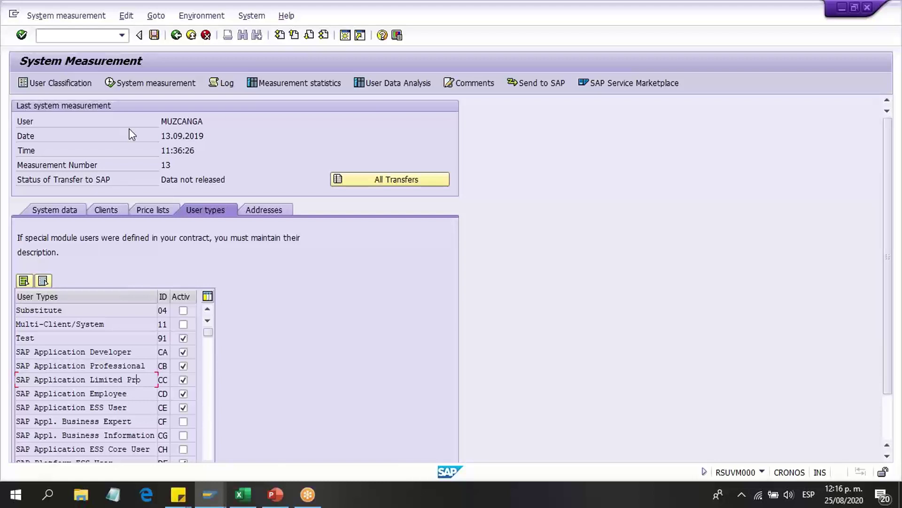
In the user classification, assign the contractual user type SAP Application Professional to user BASIS and save it.
left_click(64, 82)
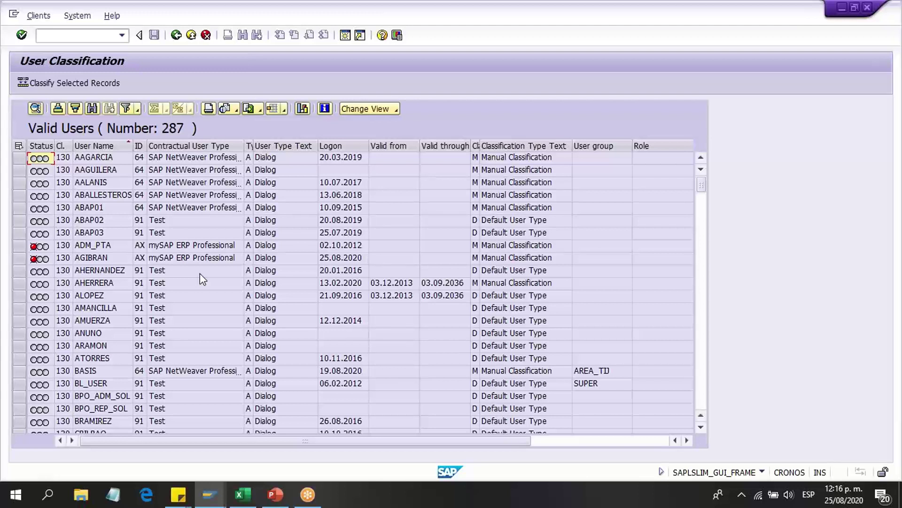
left_click(21, 333)
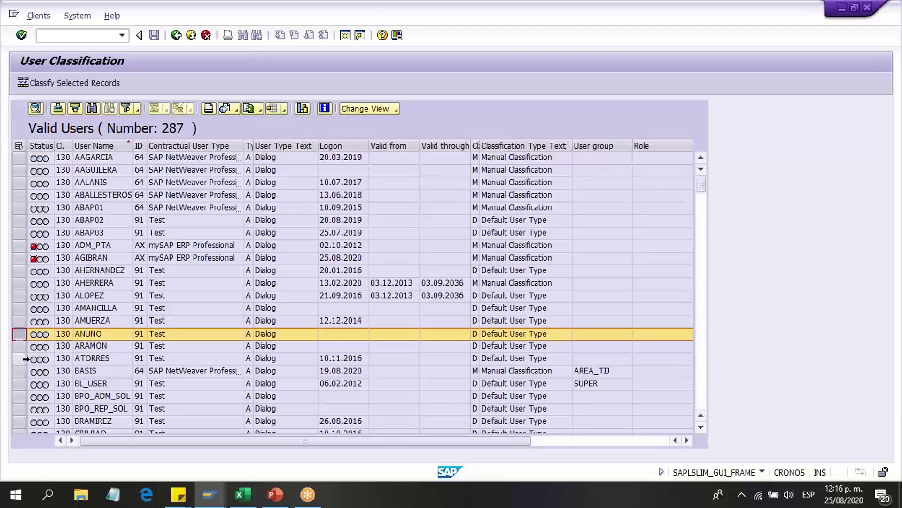
left_click(24, 371)
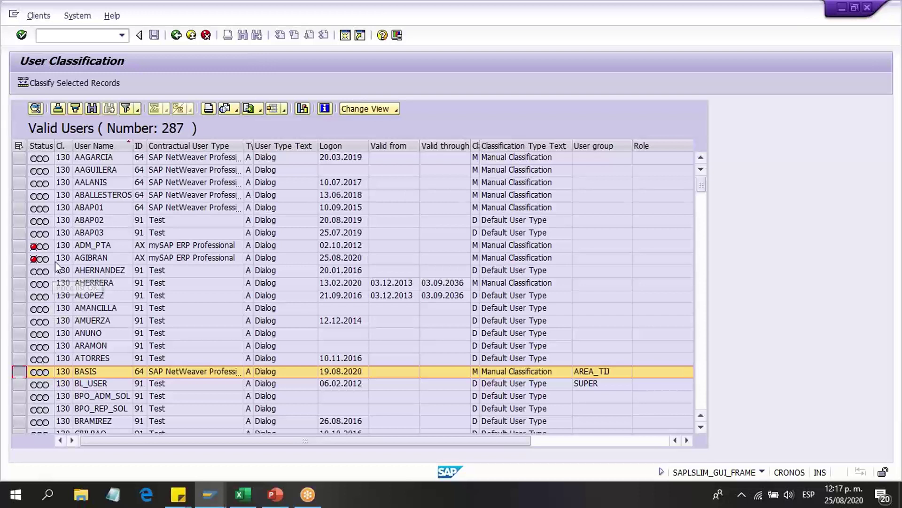
left_click(60, 81)
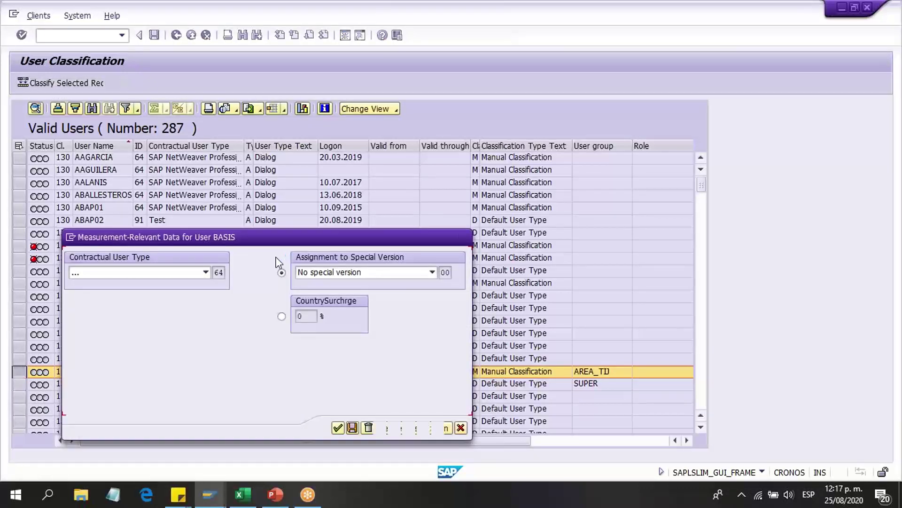
left_click(206, 271)
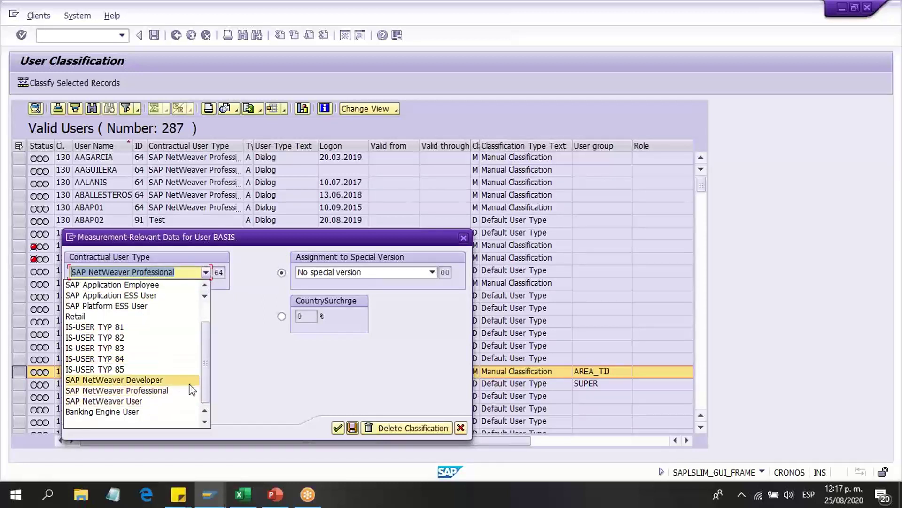
left_click(203, 320)
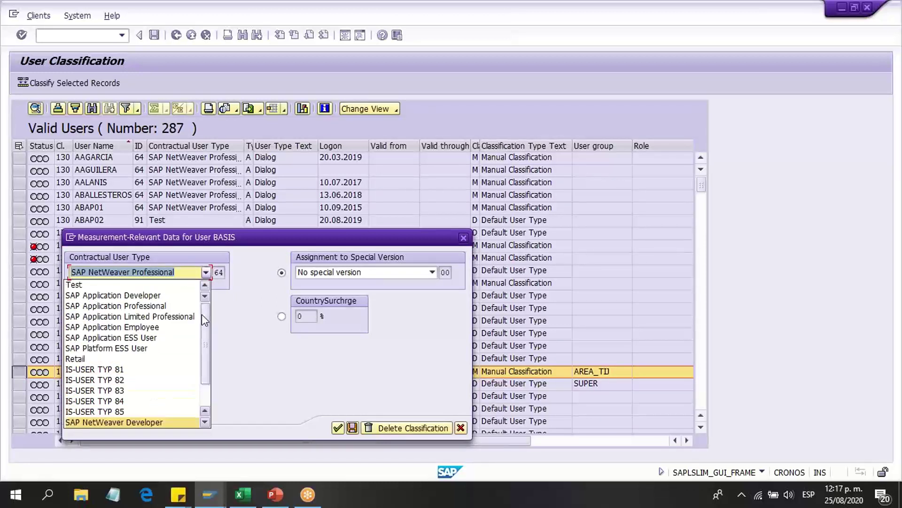
left_click(165, 306)
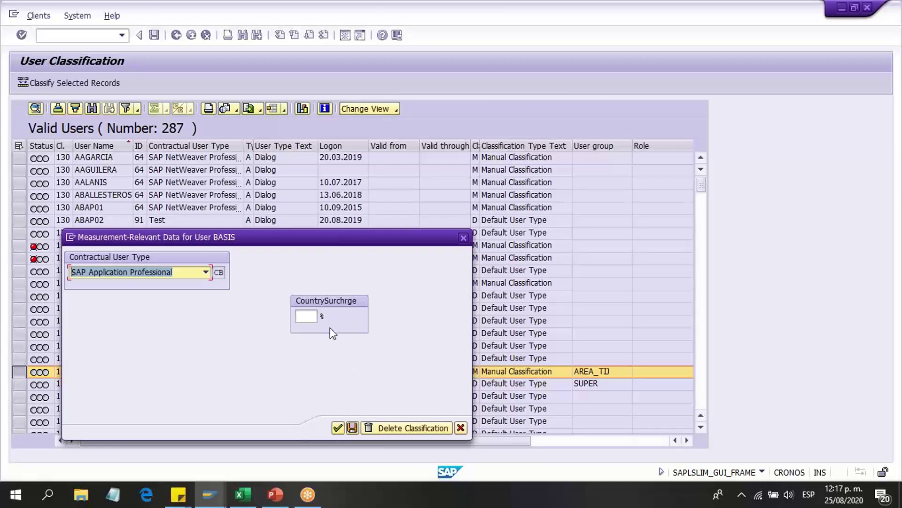
left_click(353, 427)
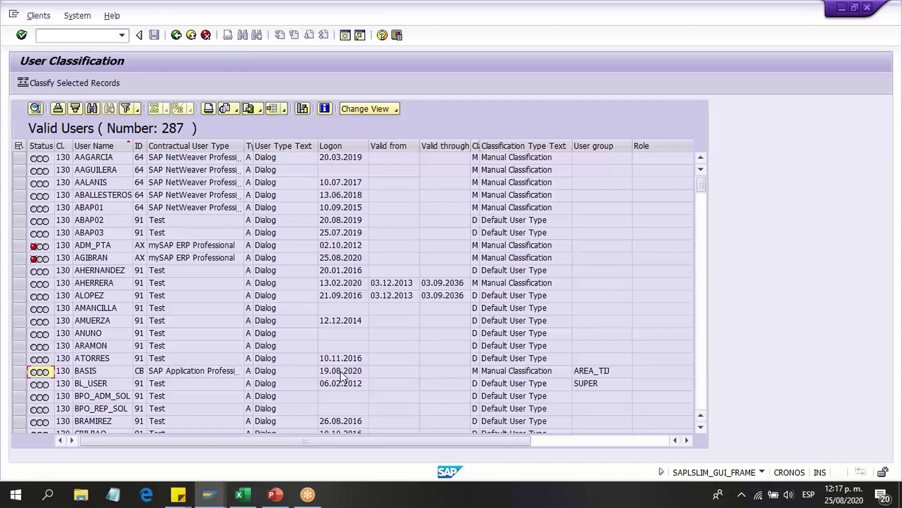
Classify the four users listed directly above BASIS as SAP Application Limited Professional and save the changes.
left_click(19, 359)
left_click(19, 346, "ctrl")
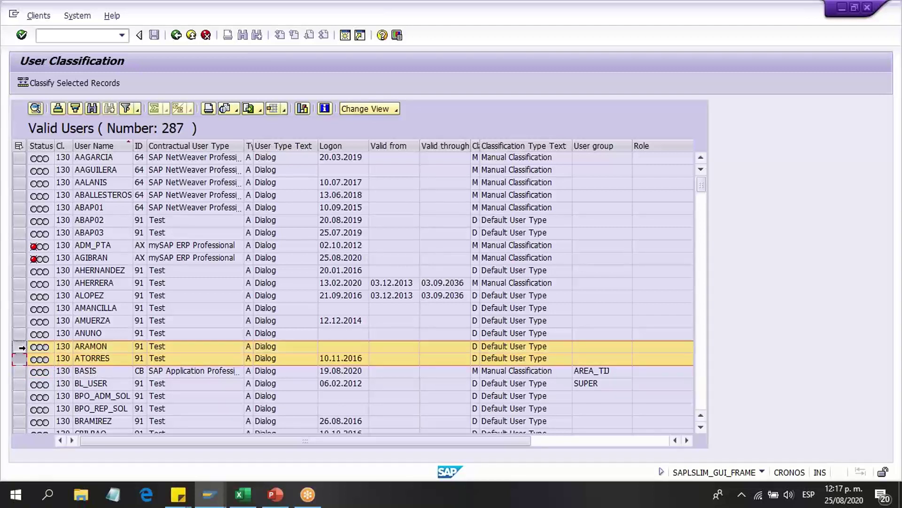
left_click(20, 334, "ctrl")
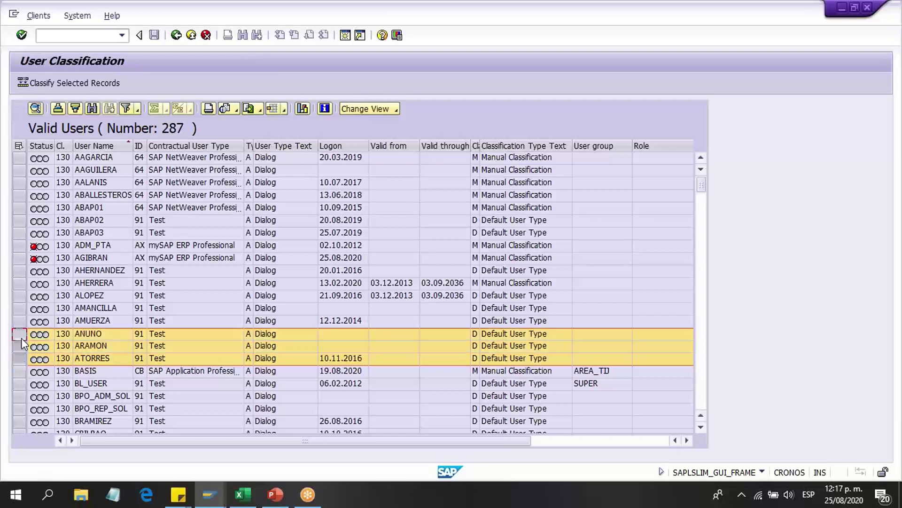
left_click(20, 322, "ctrl")
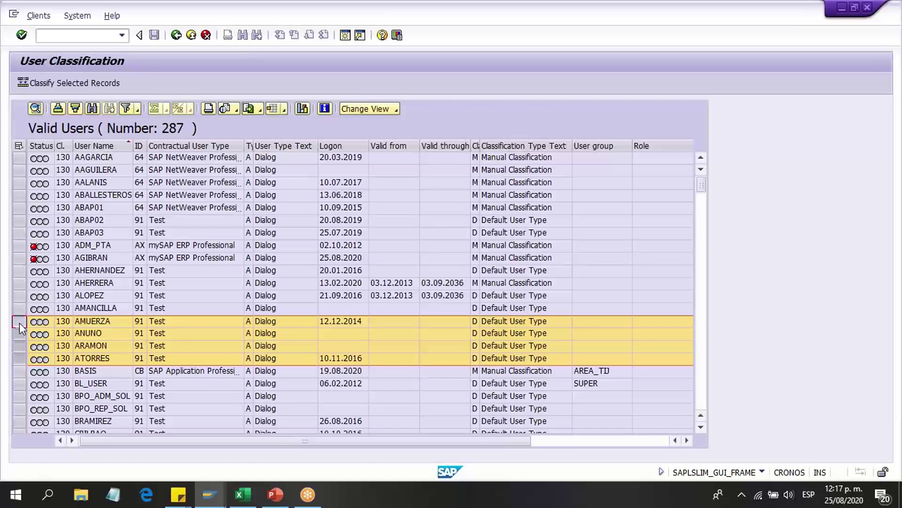
left_click(81, 83)
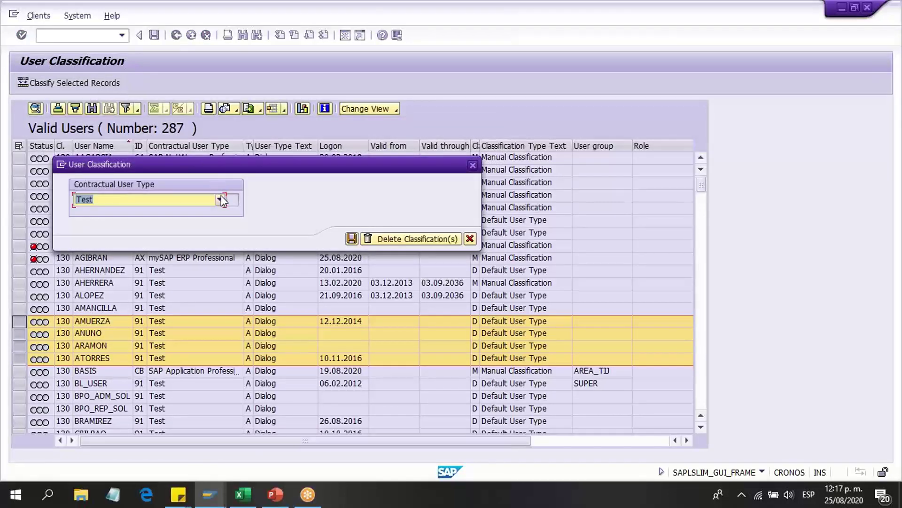
left_click(220, 199)
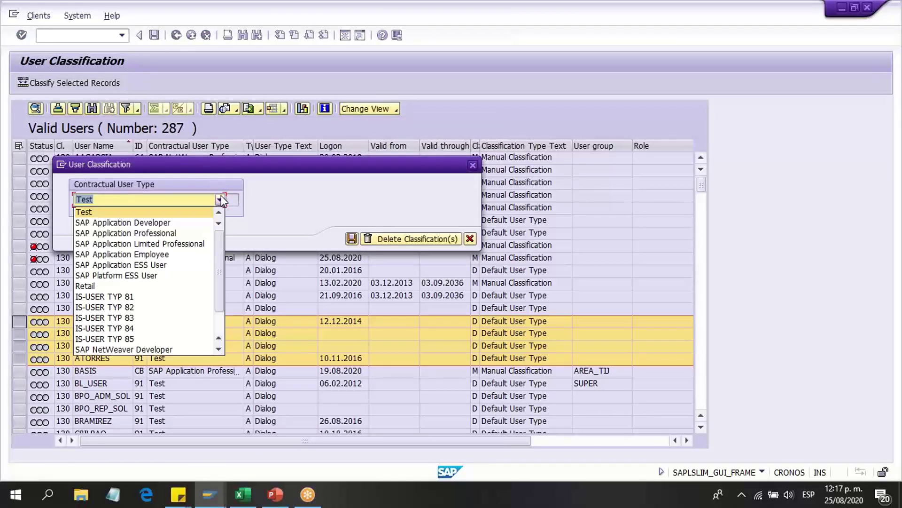
left_click(163, 243)
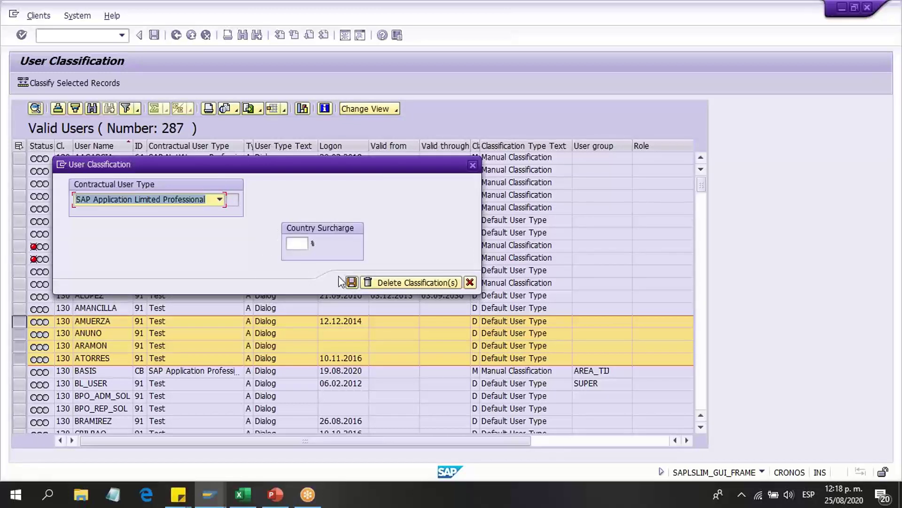
left_click(351, 282)
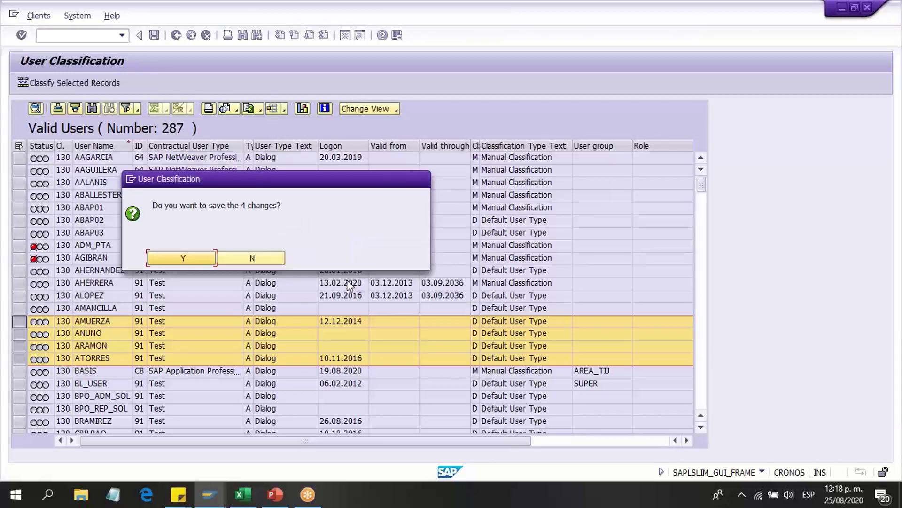
left_click(203, 259)
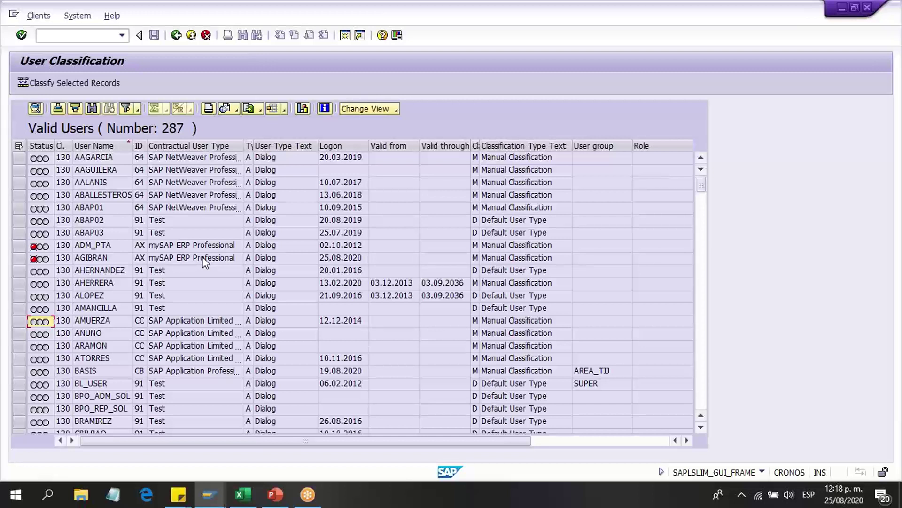
Check the export formats offered for the valid users list, and leave the user classification and system measurement.
left_click(249, 109)
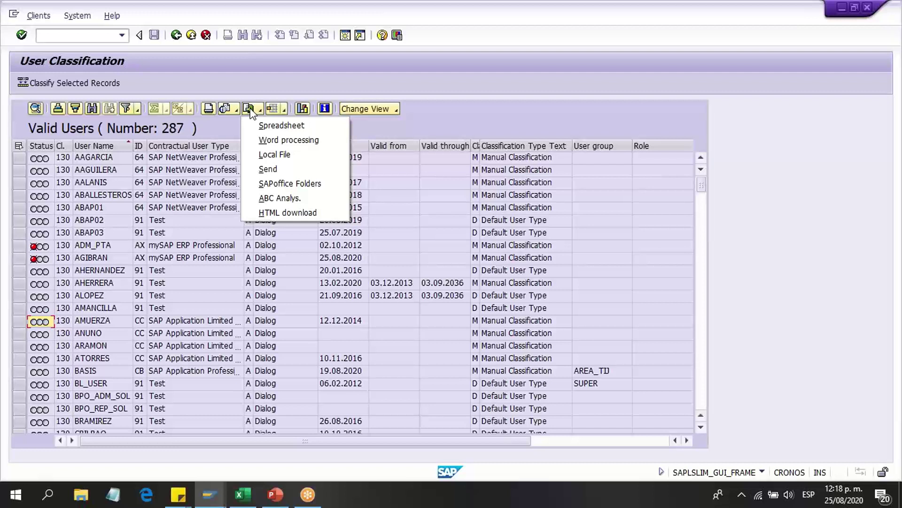
left_click(302, 80)
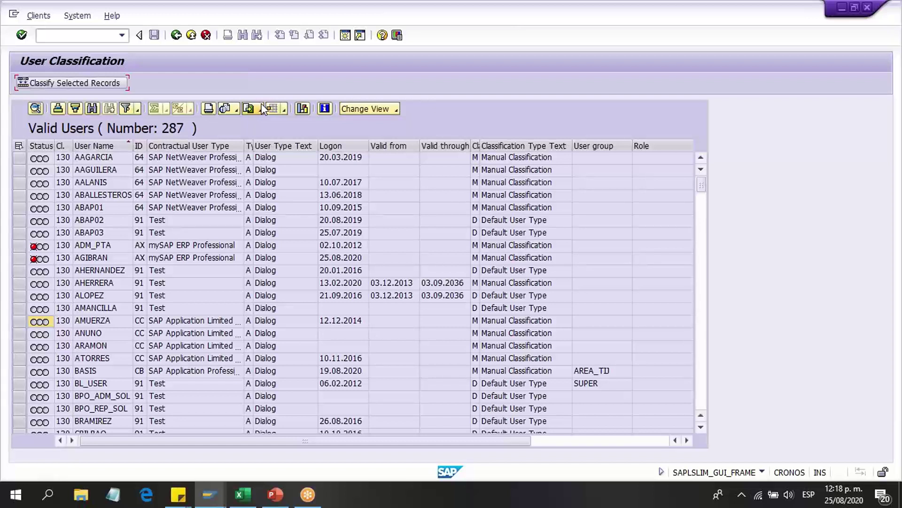
left_click(177, 35)
left_click(177, 35)
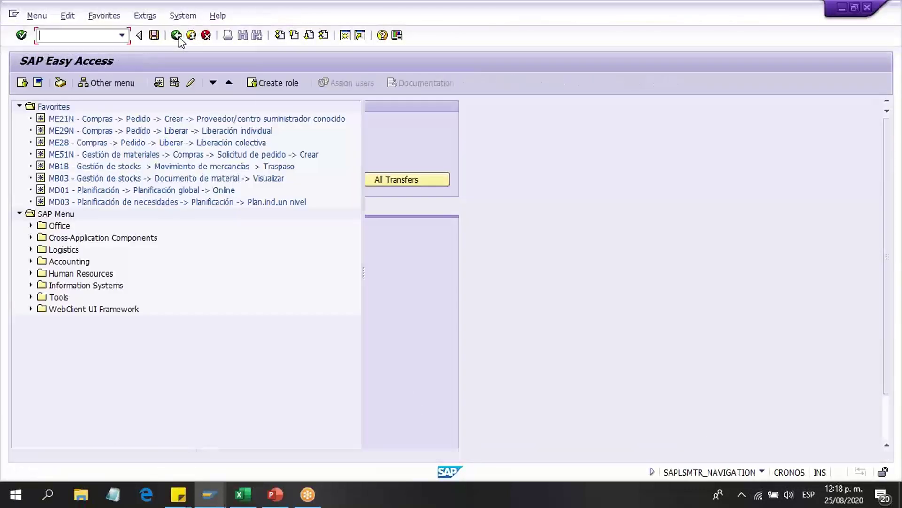
Open user PRUEBA for editing in user maintenance with transaction SU01.
type("su01")
key("Return")
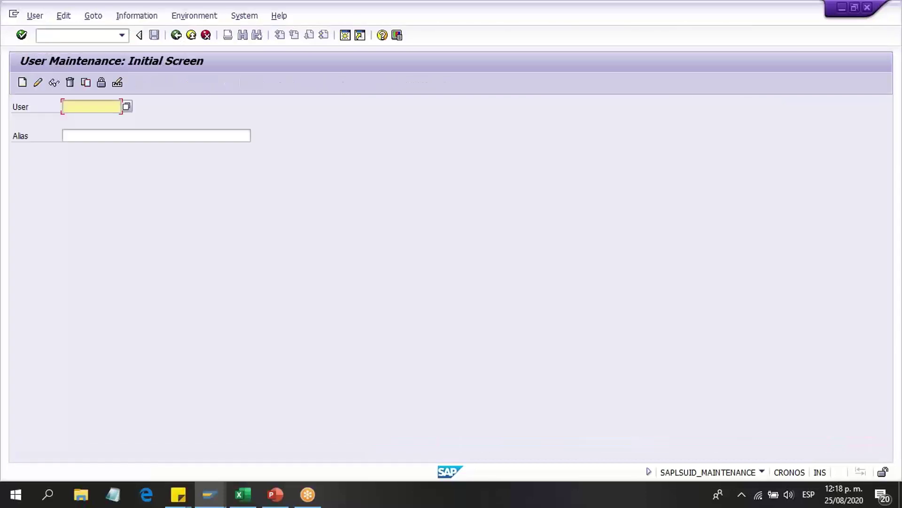
type("prueba")
left_click(22, 83)
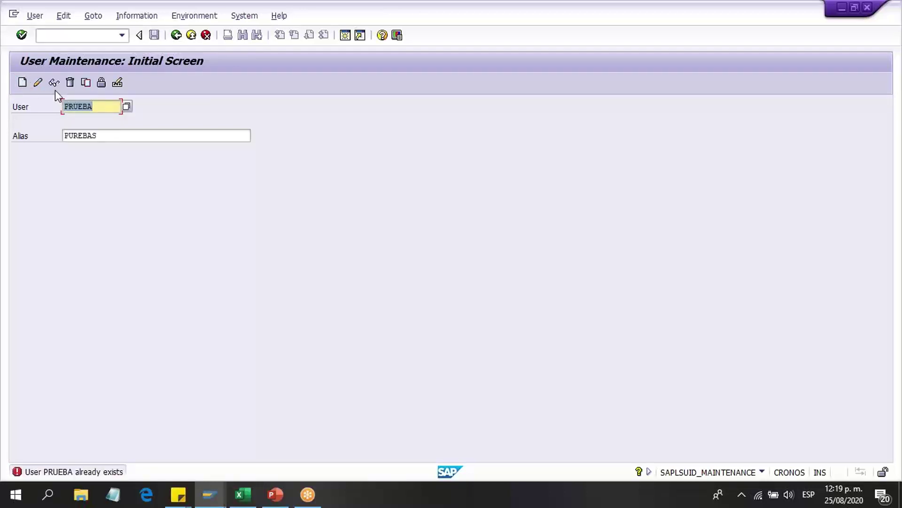
left_click(38, 83)
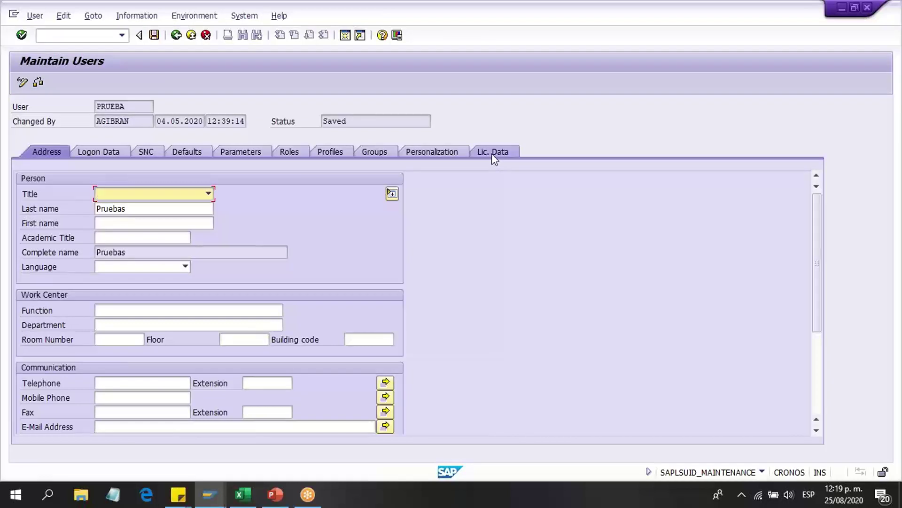
Try the contractual user type SAP Application Professional in the license data of user PRUEBA, and leave without saving.
left_click(491, 153)
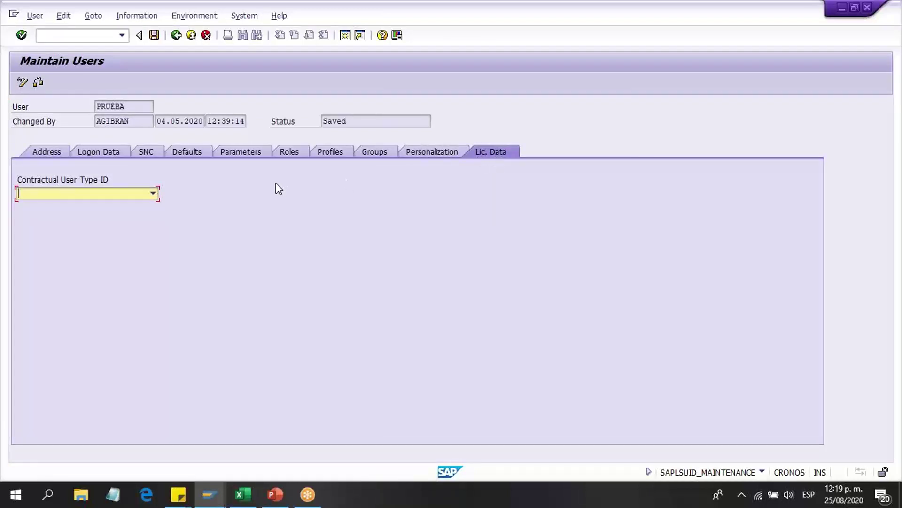
left_click(152, 193)
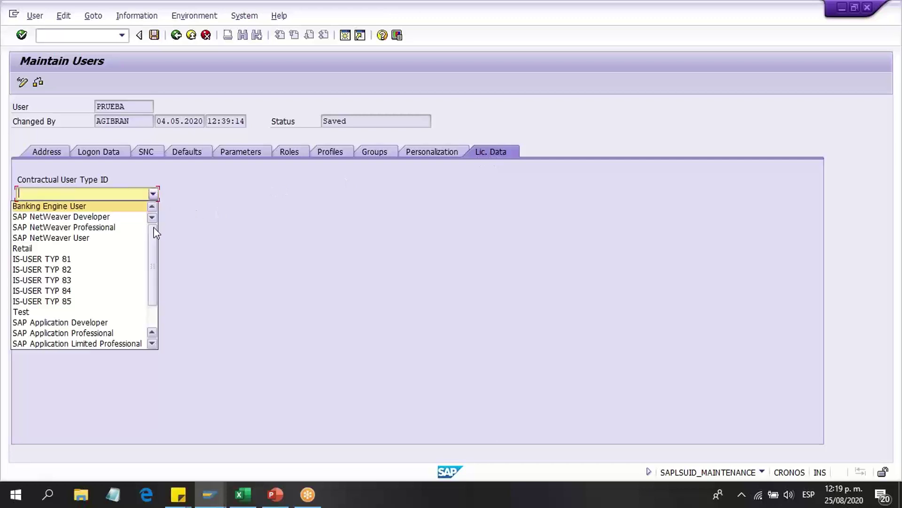
left_click_drag(153, 240, 148, 266)
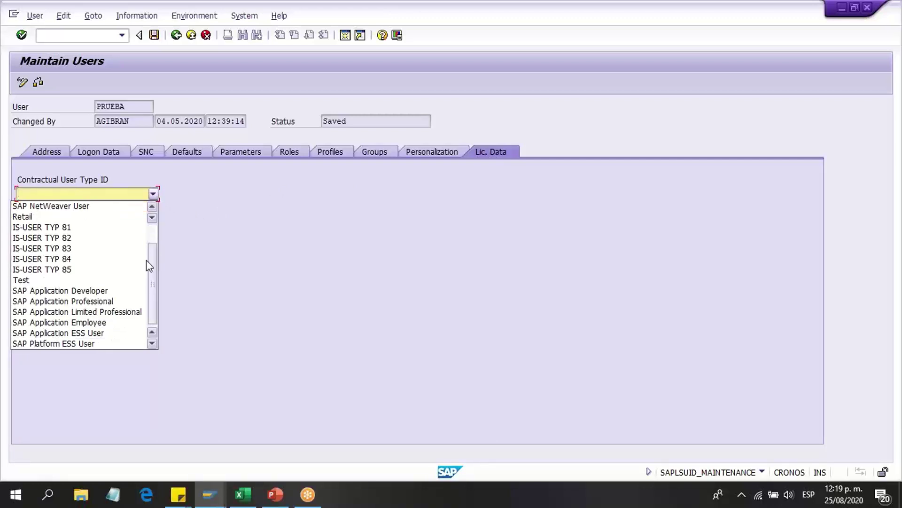
left_click(108, 301)
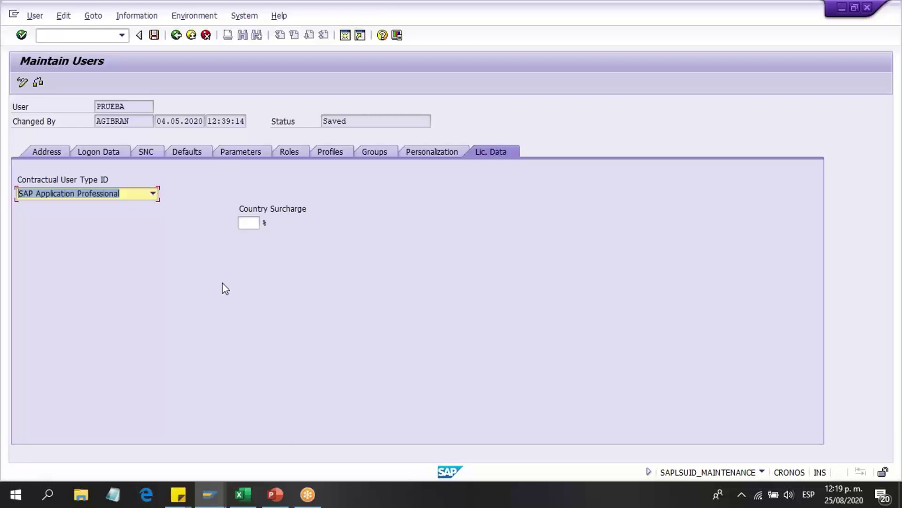
left_click(176, 35)
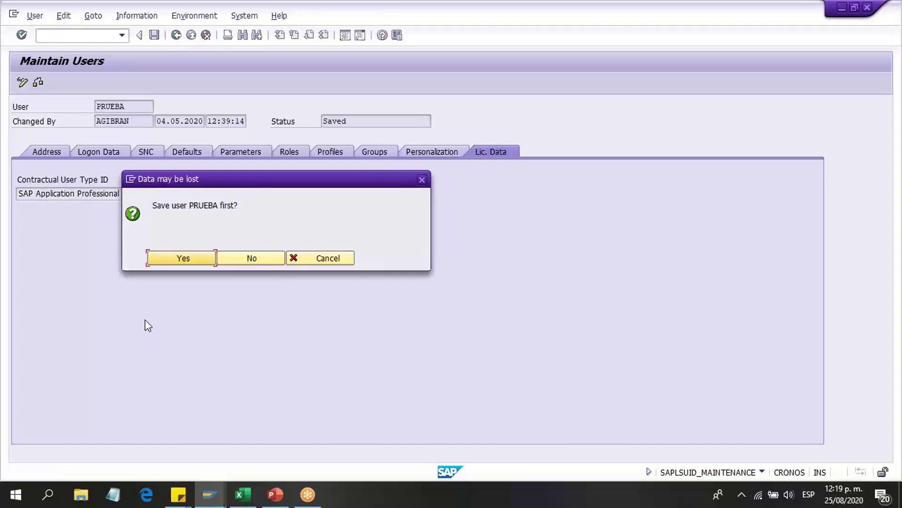
left_click(244, 259)
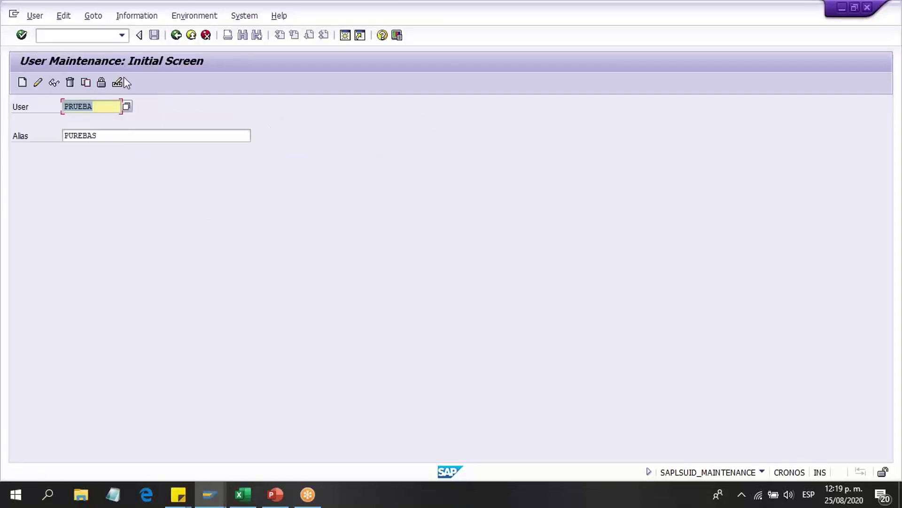
Return to the system measurement with transaction USMM and check the user classification list.
left_click(191, 36)
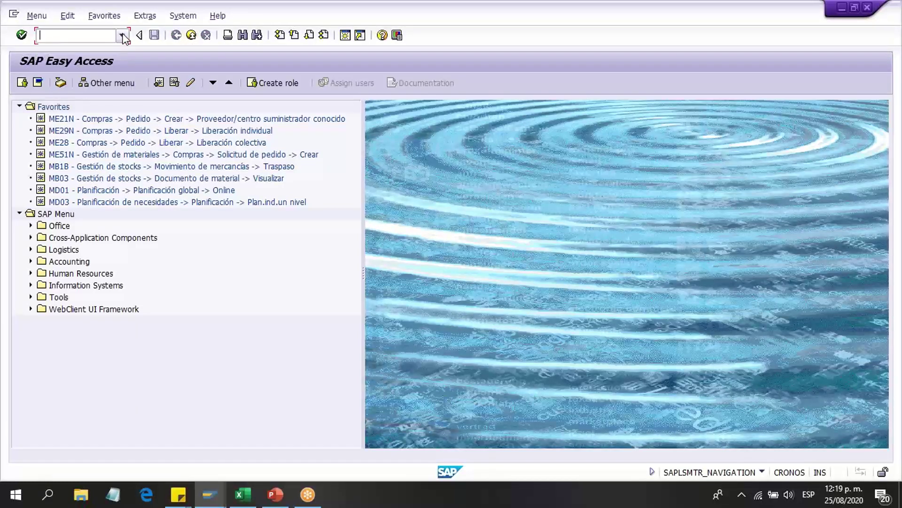
left_click(124, 37)
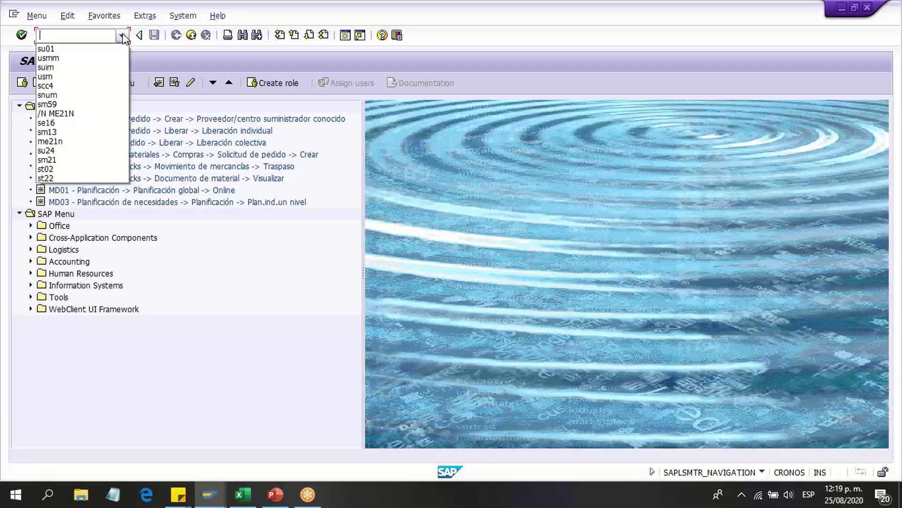
left_click(106, 57)
key("Return")
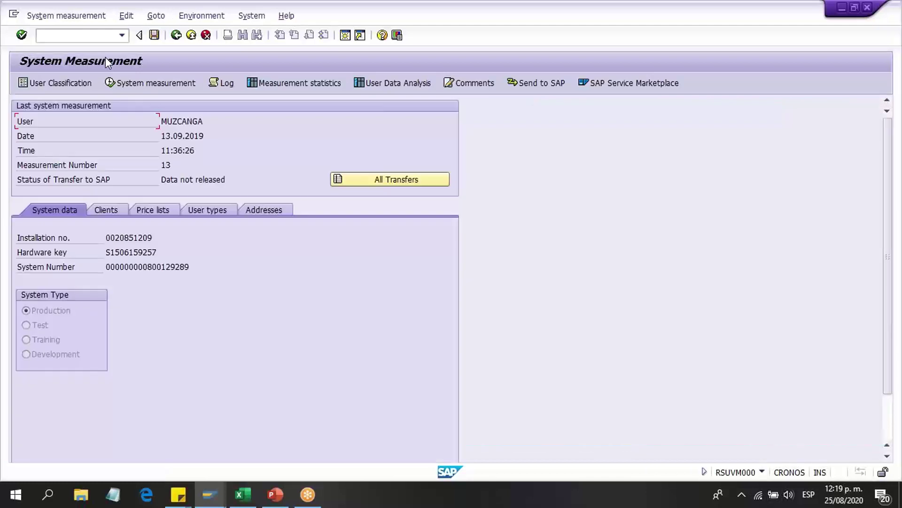
left_click(64, 85)
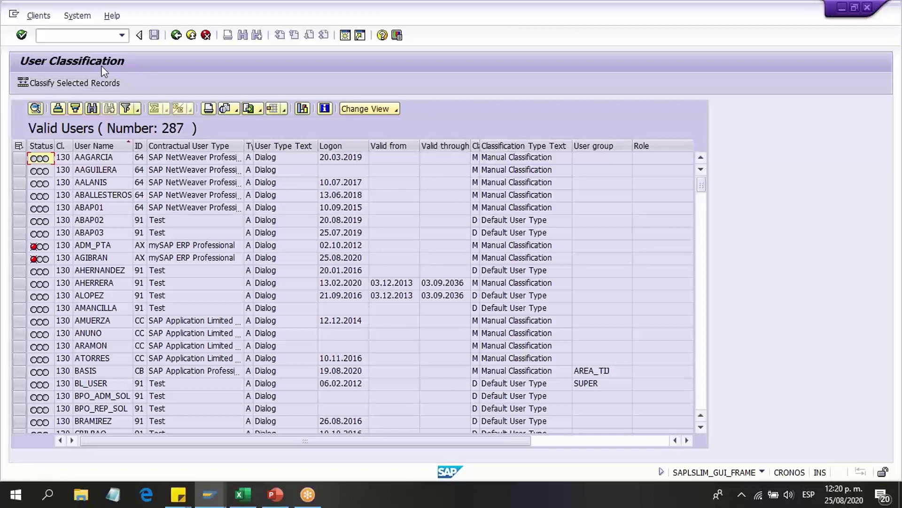
left_click(175, 35)
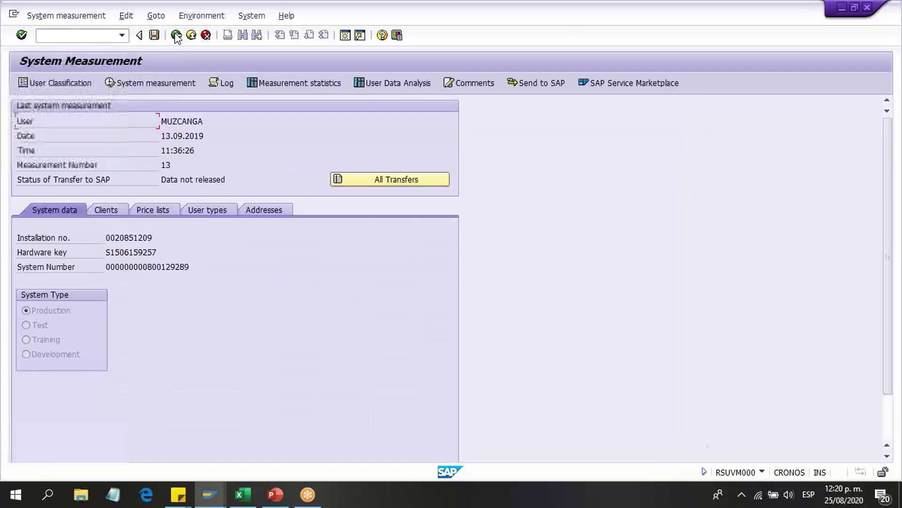
Run the system measurement and check its log for the status of the measurement jobs.
left_click(118, 83)
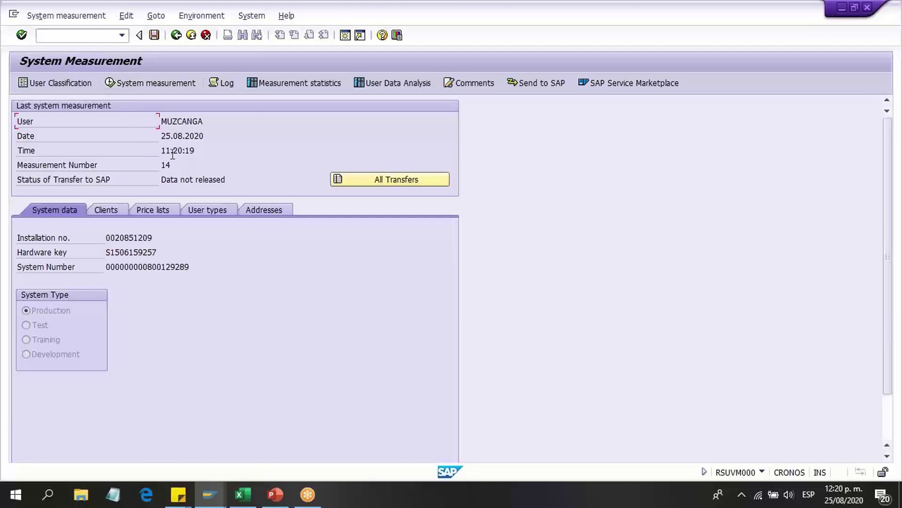
left_click(224, 81)
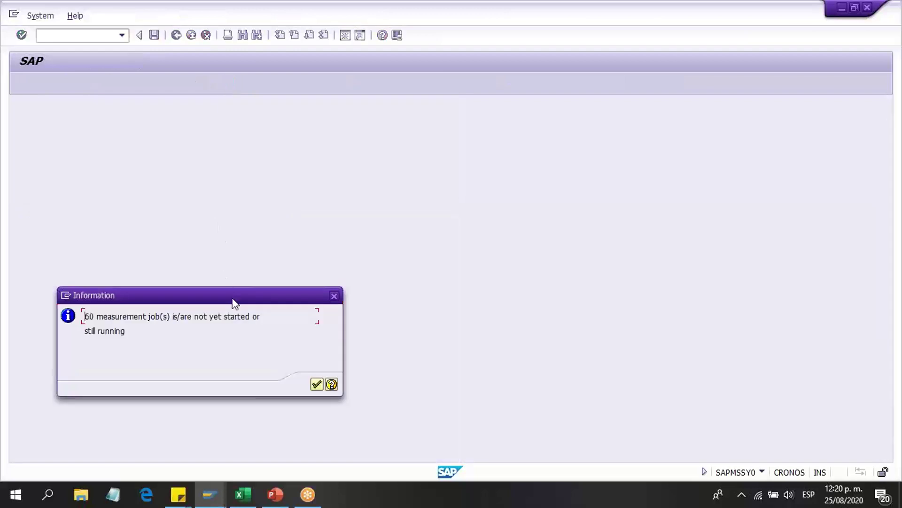
left_click(315, 385)
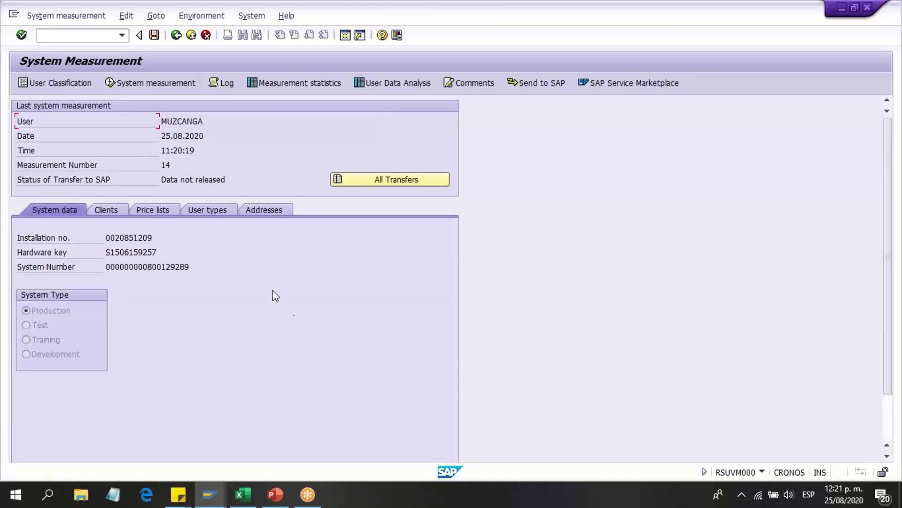
left_click(219, 90)
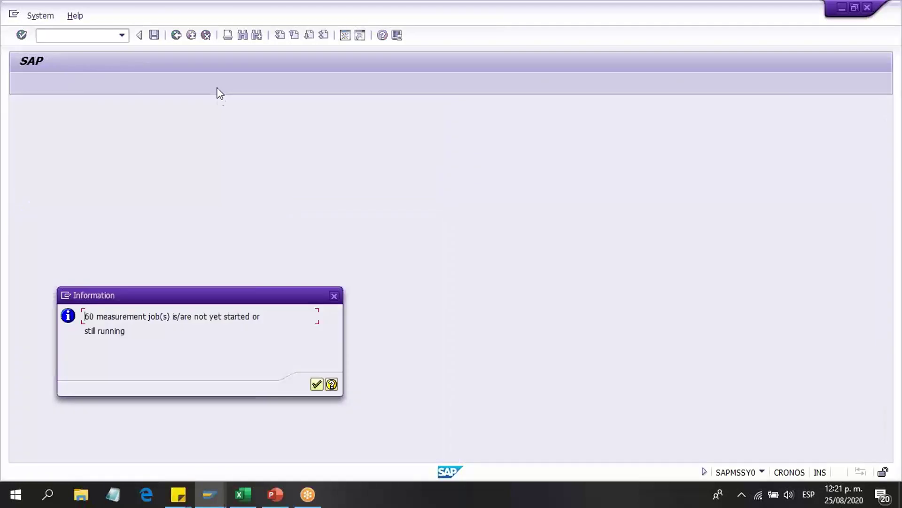
left_click(334, 297)
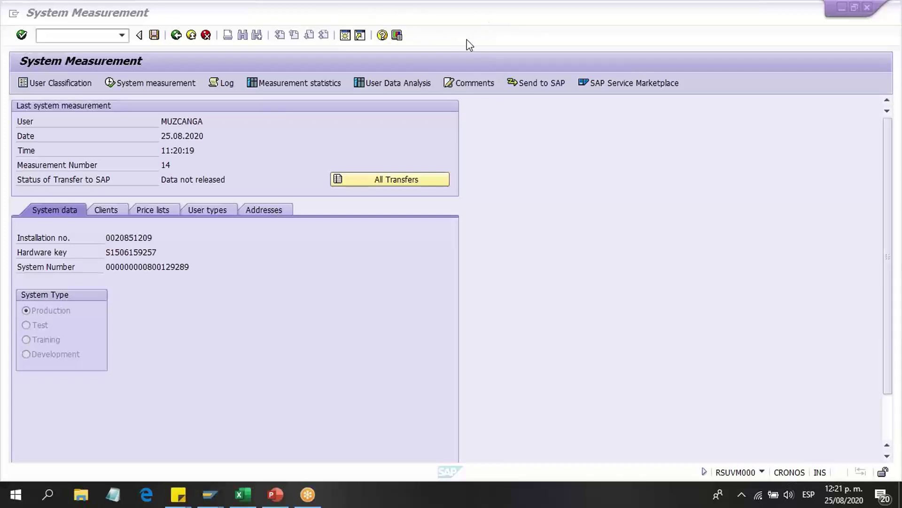
In a new session, list the day's background jobs in SM37, including only the Released and Active statuses.
left_click(348, 37)
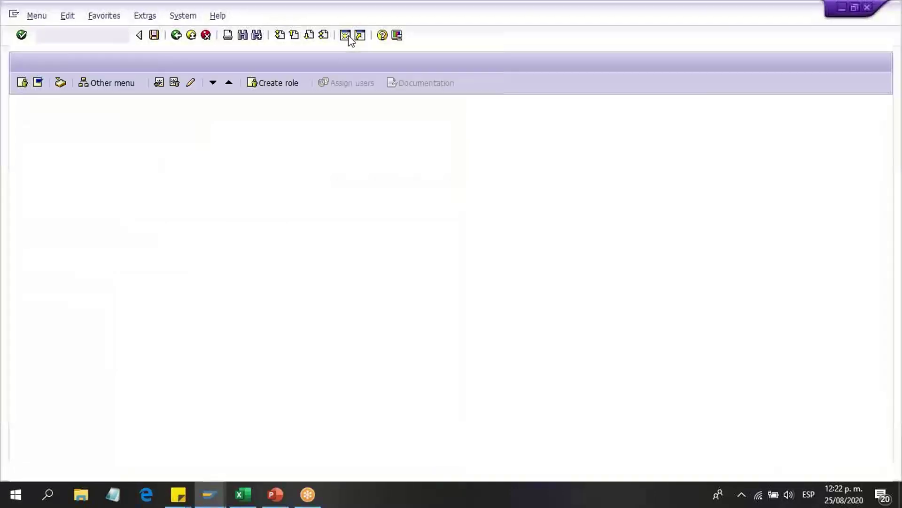
type("sm37")
key("Return")
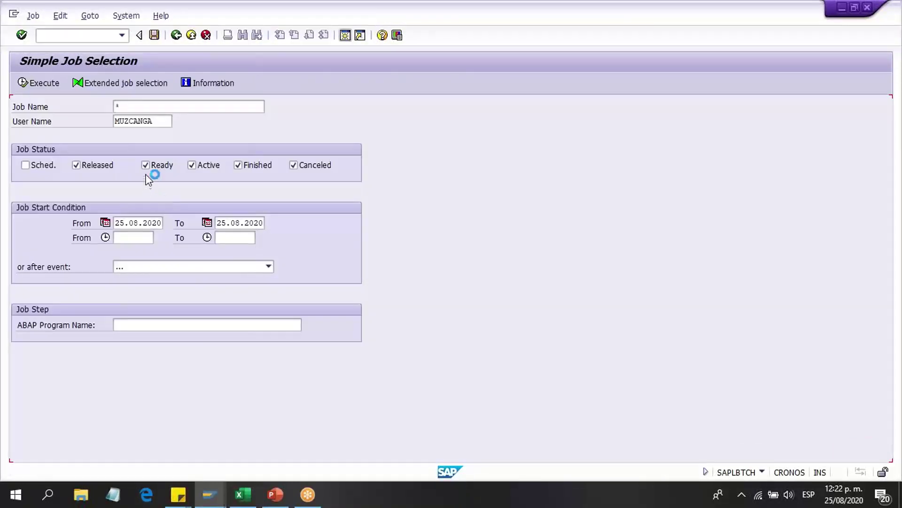
left_click(243, 165)
left_click(301, 165)
left_click(146, 165)
left_click(145, 165)
left_click(40, 83)
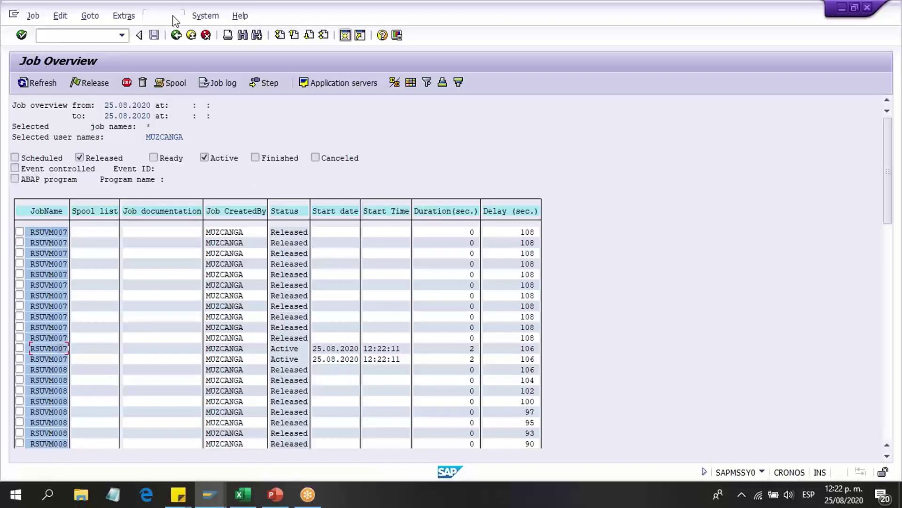
Return to the job selection, exclude the Released status, and list the day's jobs with only the Active status.
left_click(176, 35)
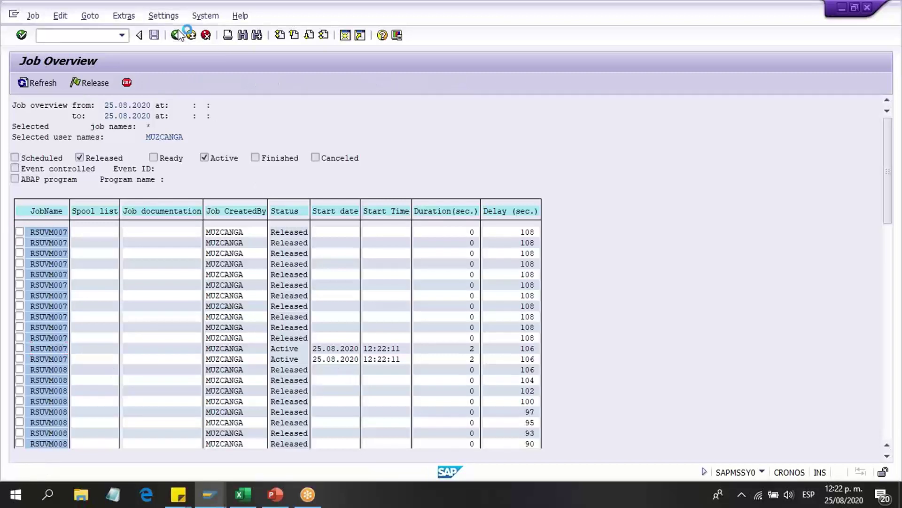
left_click(76, 165)
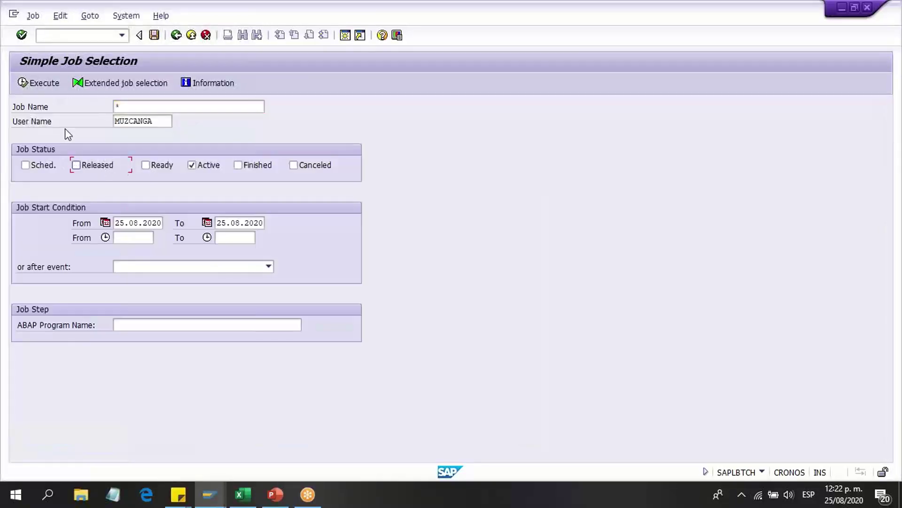
left_click(45, 85)
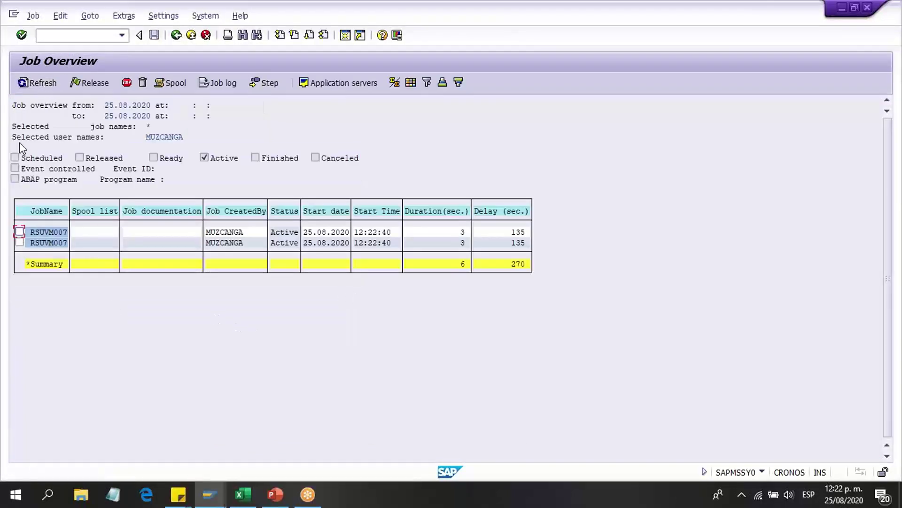
Refresh the job overview repeatedly to monitor the progress of the active measurement jobs, and return to the job selection.
left_click(35, 86)
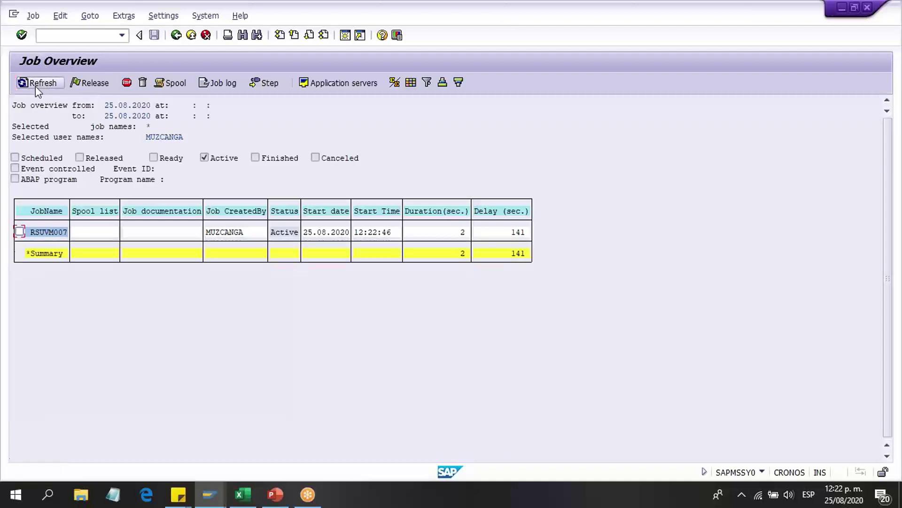
left_click(35, 86)
left_click(35, 86)
left_click(35, 86)
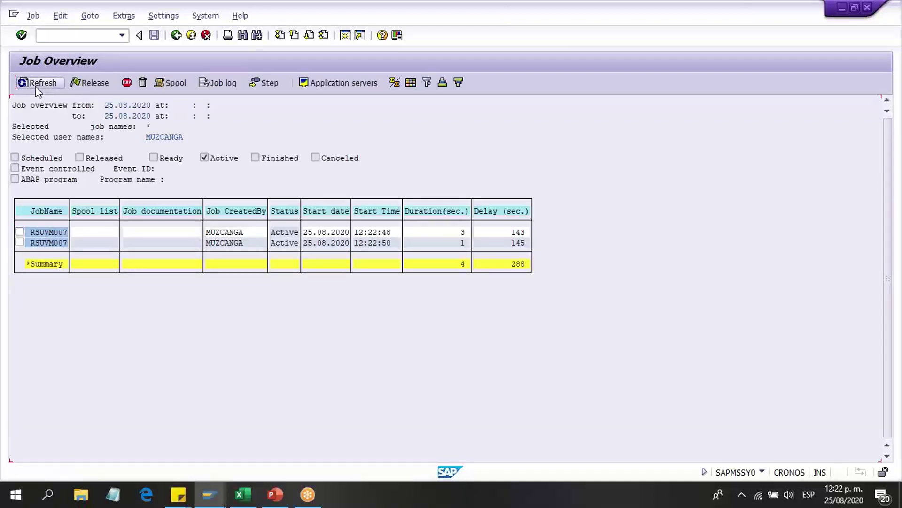
left_click(35, 86)
left_click(35, 86)
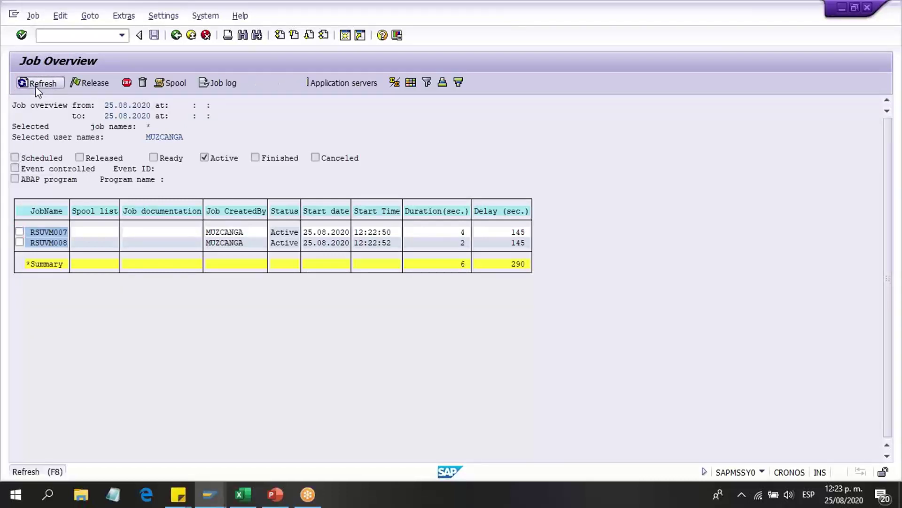
left_click(36, 86)
left_click(35, 86)
left_click(36, 86)
left_click(35, 86)
left_click(35, 86)
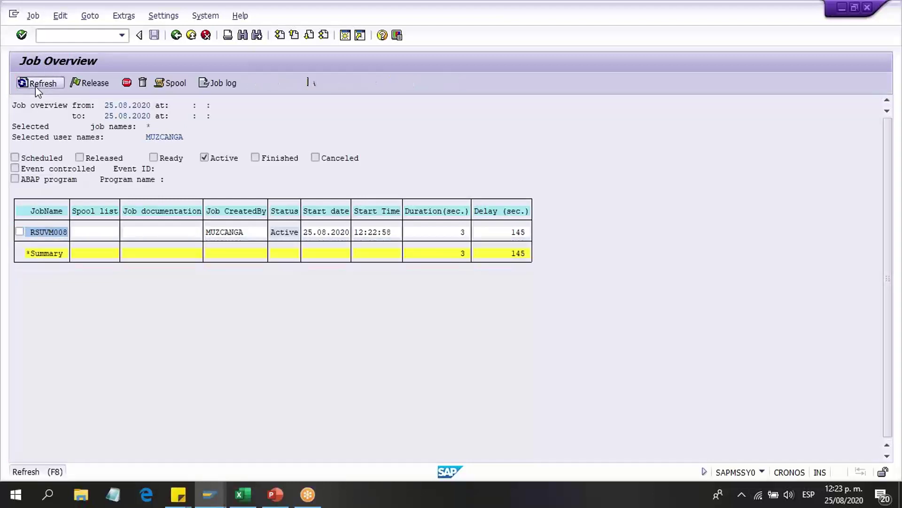
left_click(36, 86)
left_click(35, 86)
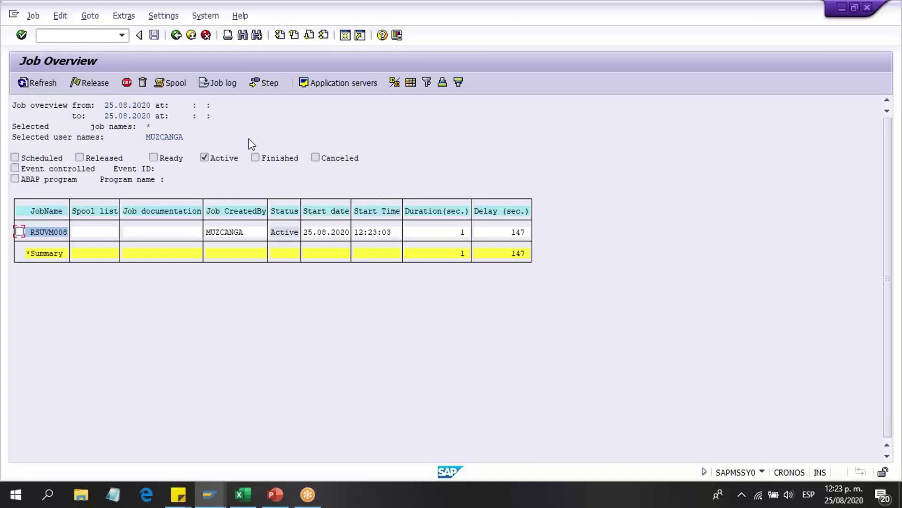
left_click(46, 80)
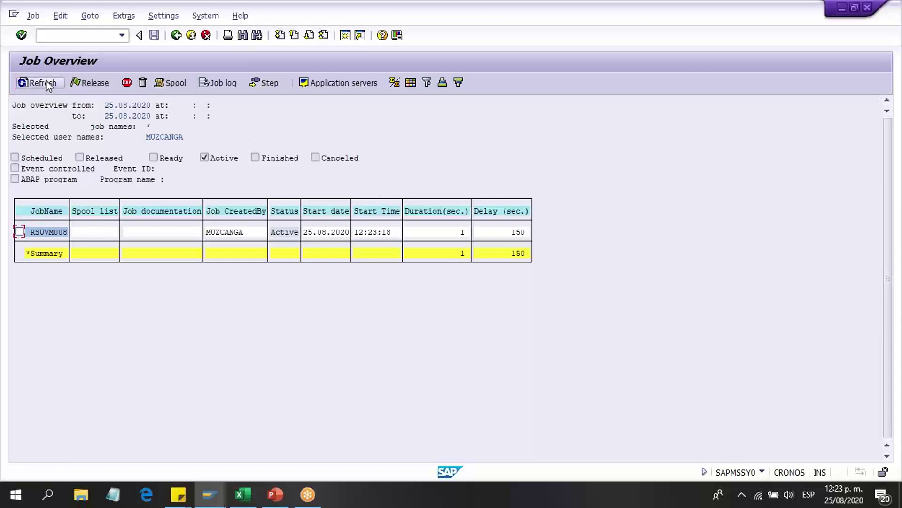
left_click(46, 80)
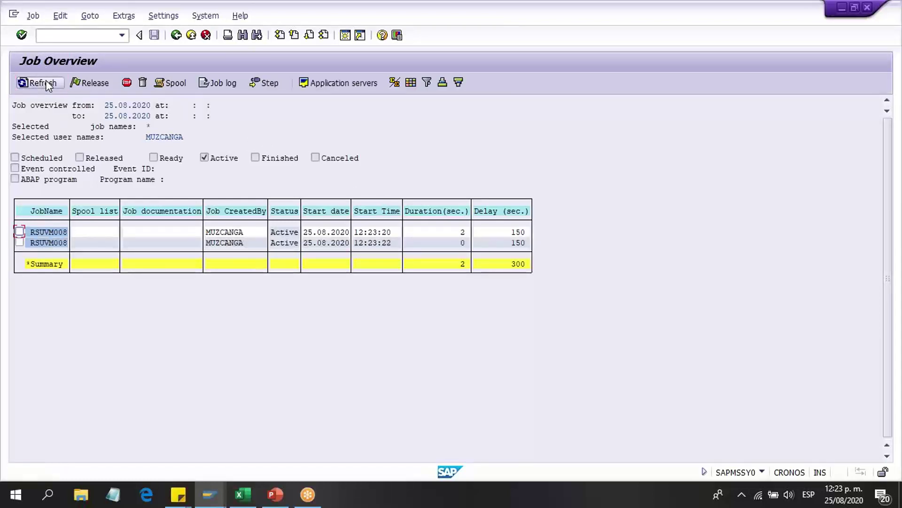
left_click(46, 80)
left_click(46, 80)
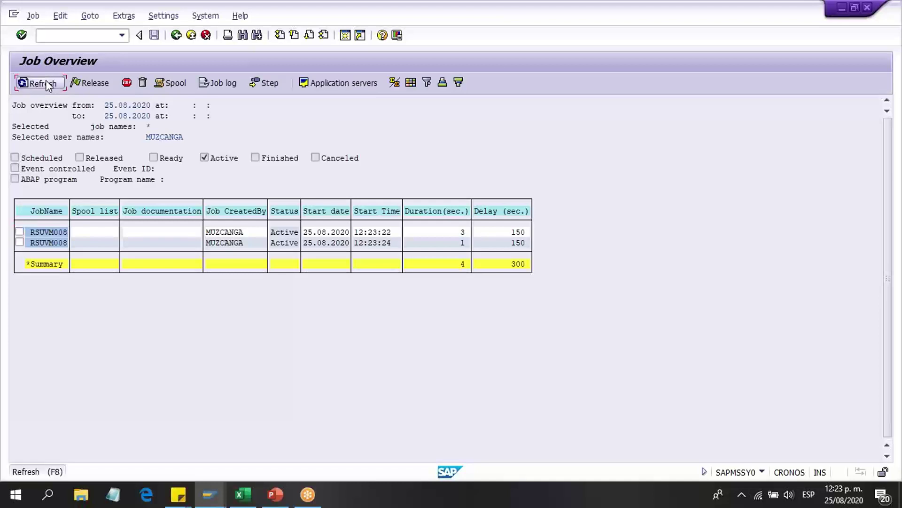
left_click(46, 80)
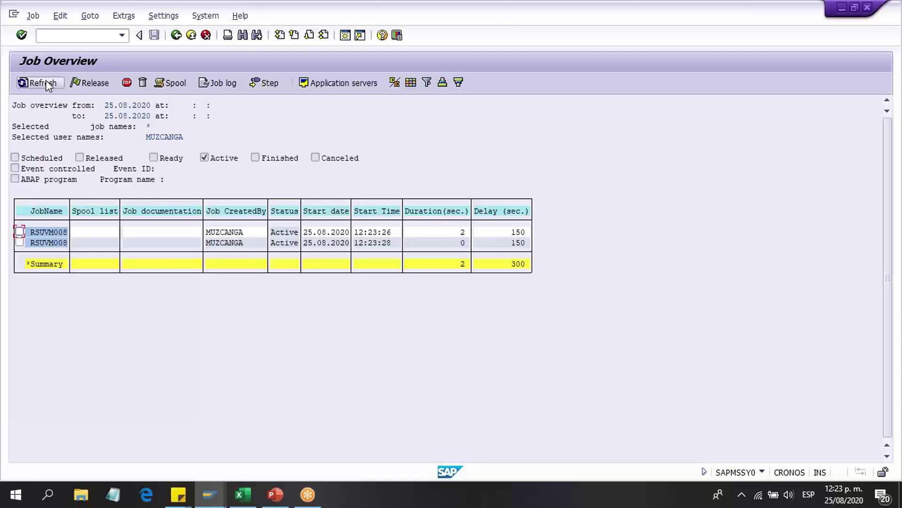
left_click(46, 83)
left_click(46, 83)
left_click(46, 83)
left_click(47, 82)
left_click(46, 82)
left_click(46, 82)
left_click(46, 83)
left_click(46, 83)
left_click(46, 82)
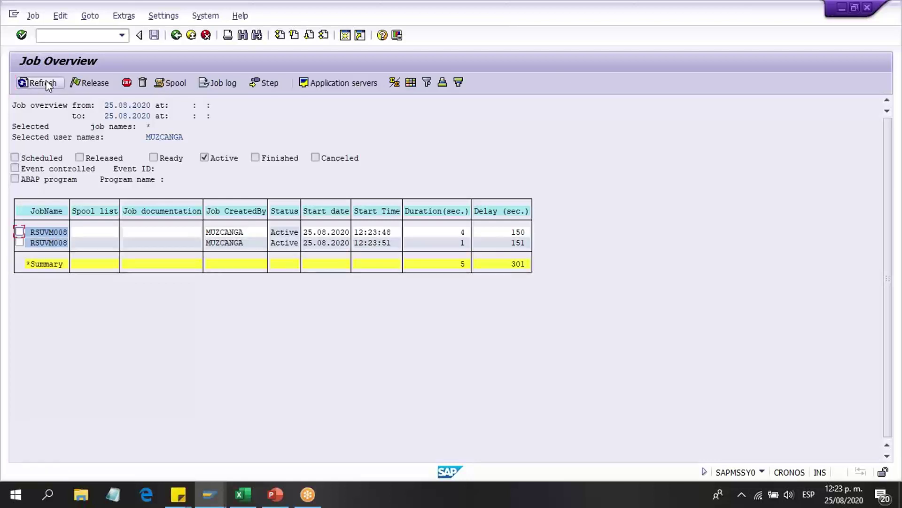
left_click(46, 83)
left_click(46, 83)
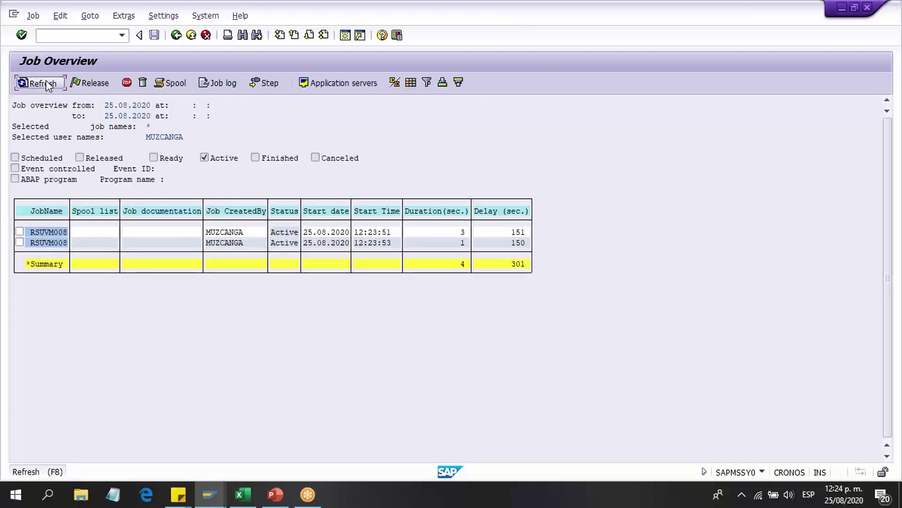
left_click(47, 83)
left_click(46, 83)
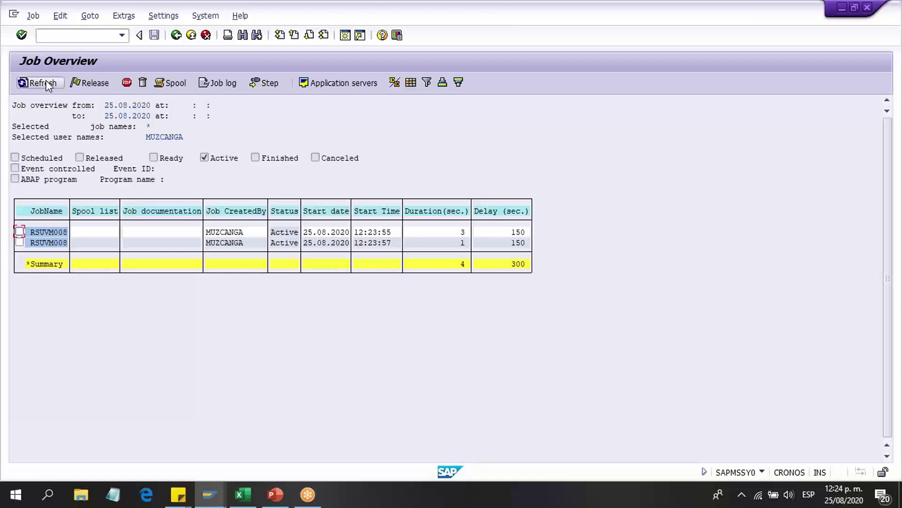
left_click(46, 80)
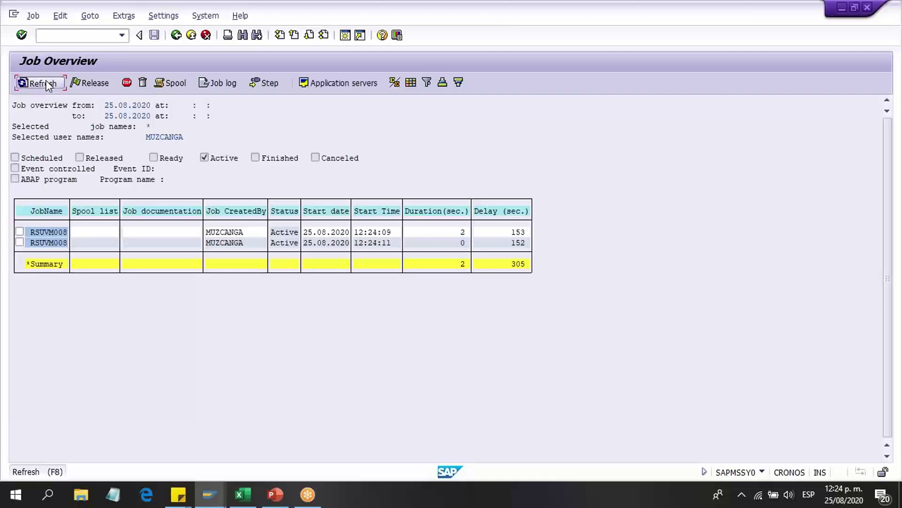
left_click(46, 80)
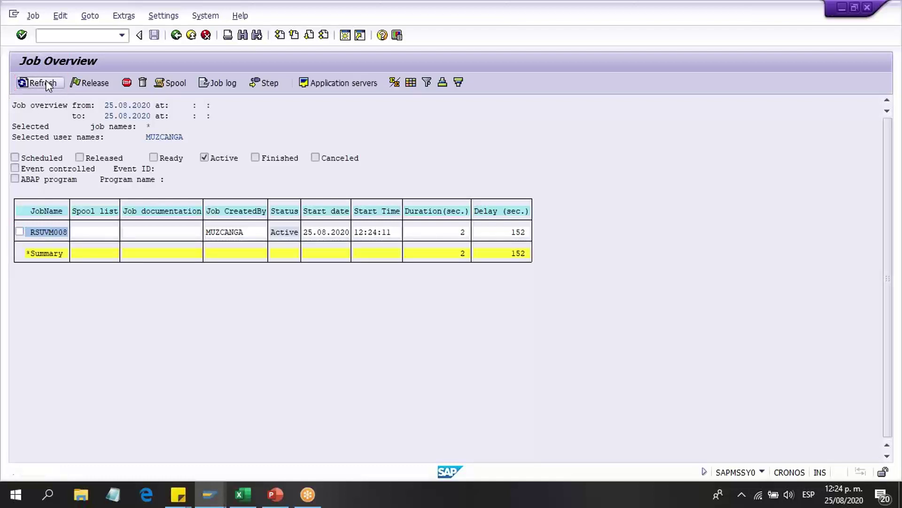
left_click(46, 80)
left_click(46, 80)
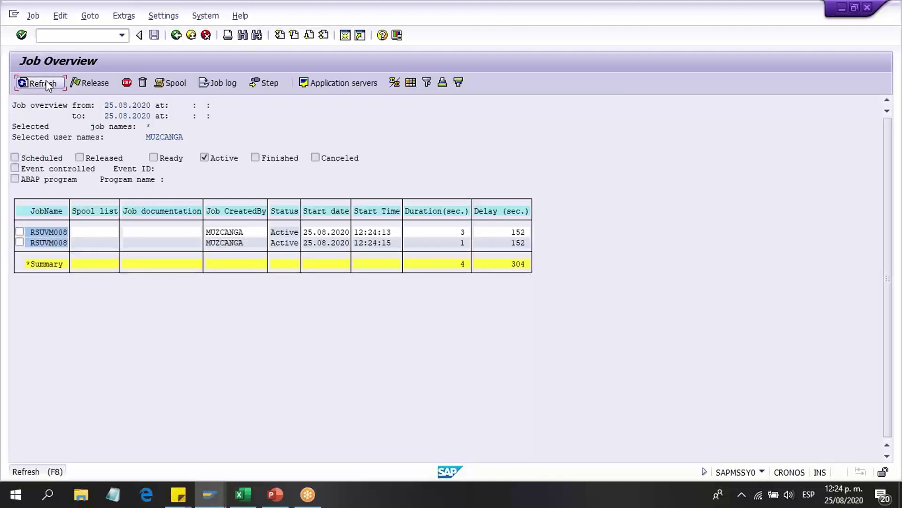
left_click(46, 83)
left_click(46, 82)
left_click(46, 82)
left_click(46, 83)
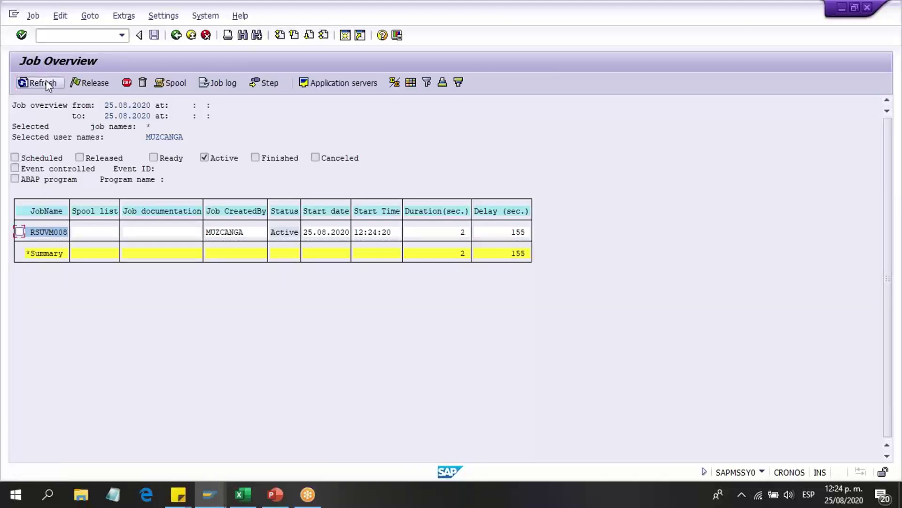
left_click(46, 82)
left_click(46, 82)
left_click(46, 82)
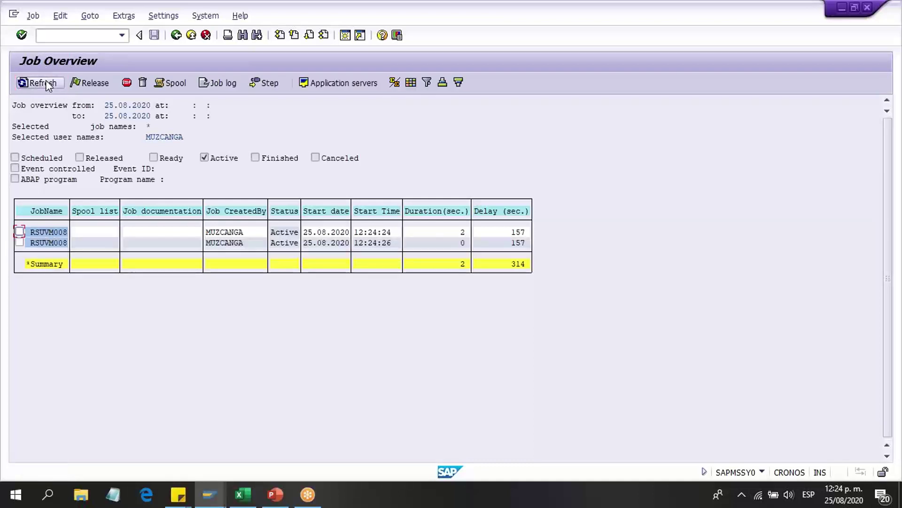
left_click(46, 83)
left_click(46, 83)
left_click(47, 82)
left_click(46, 83)
left_click(46, 82)
left_click(46, 83)
left_click(46, 83)
left_click(46, 82)
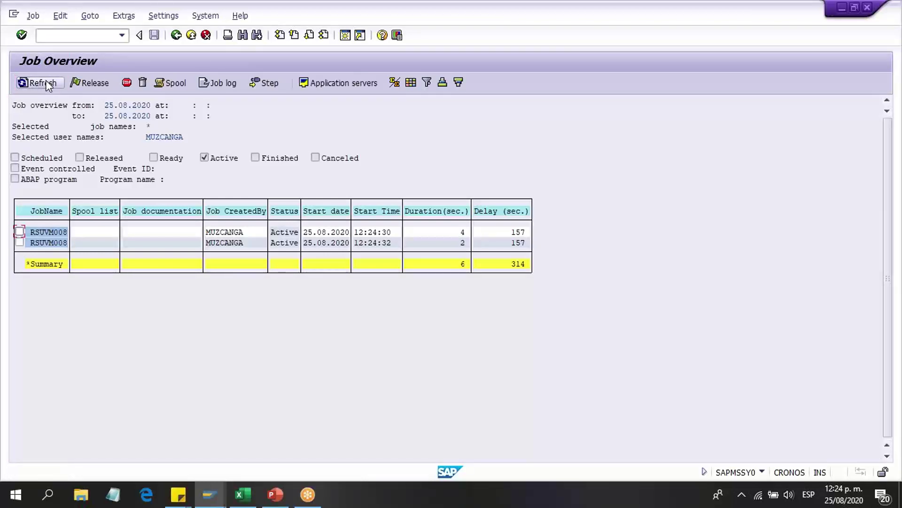
left_click(46, 83)
left_click(46, 83)
left_click(46, 82)
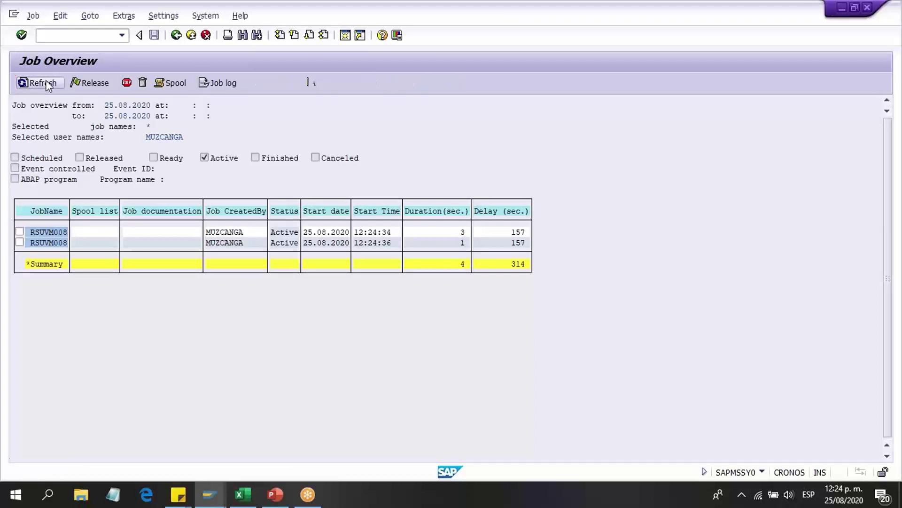
left_click(46, 82)
left_click(46, 83)
left_click(46, 83)
left_click(46, 83)
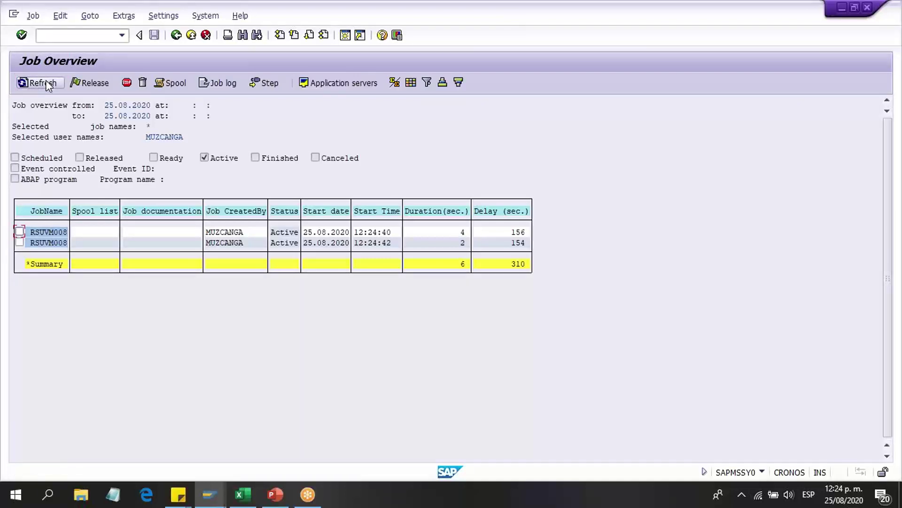
left_click(47, 83)
left_click(46, 83)
left_click(46, 83)
left_click(46, 82)
left_click(46, 83)
left_click(46, 81)
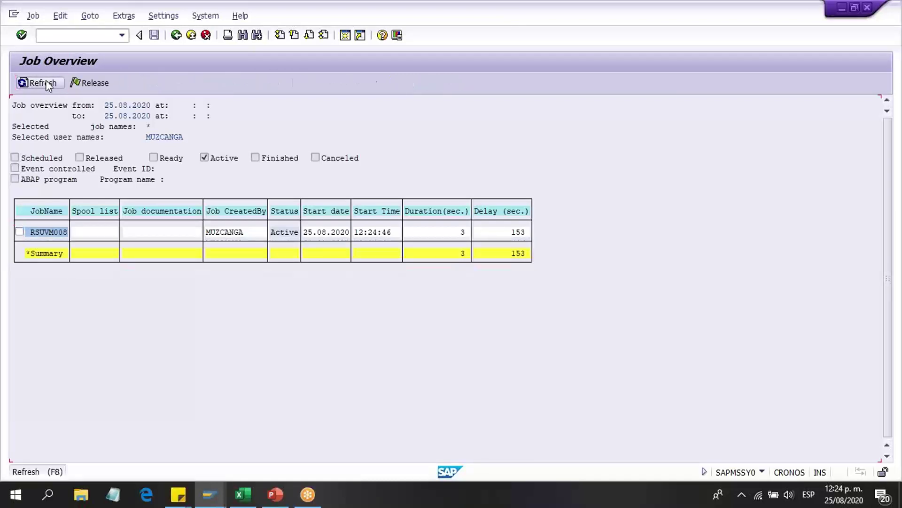
left_click(47, 81)
left_click(46, 83)
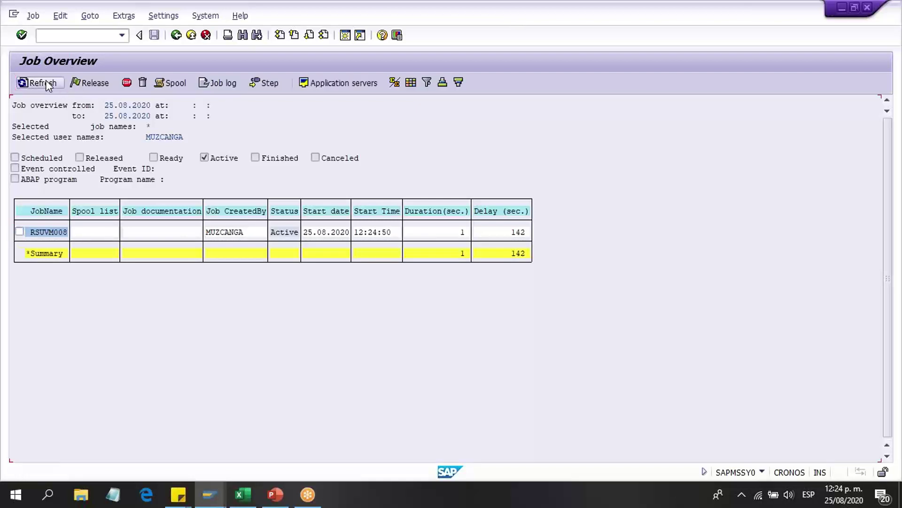
left_click(46, 82)
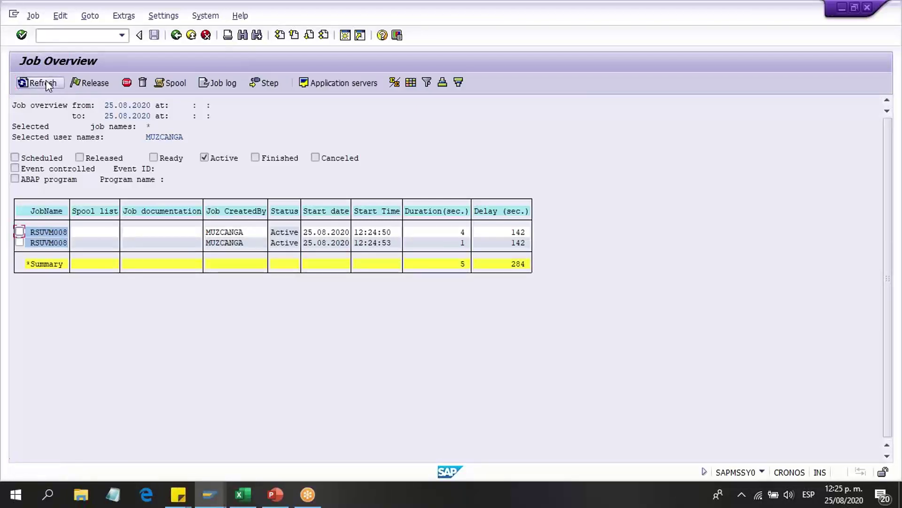
left_click(177, 36)
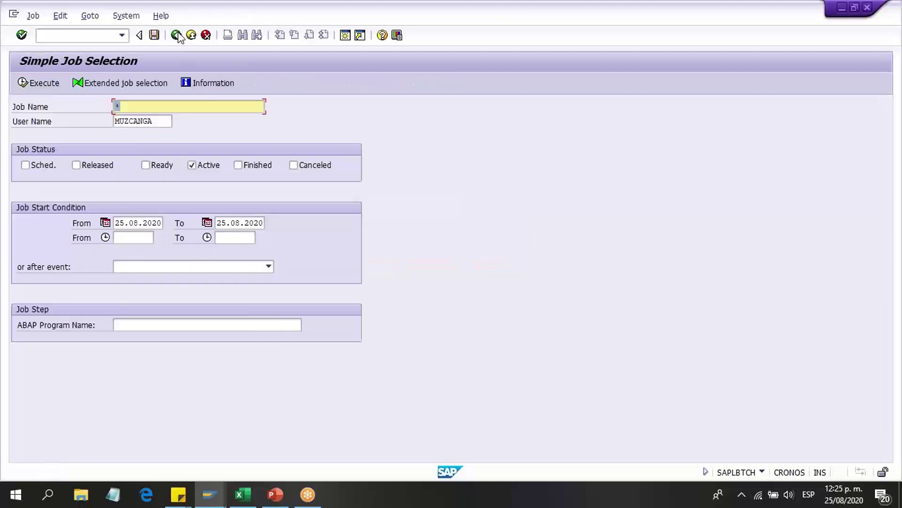
Switch to the System Measurement session, check the measurement log for outstanding jobs, and acknowledge the information message.
mouse_move(210, 498)
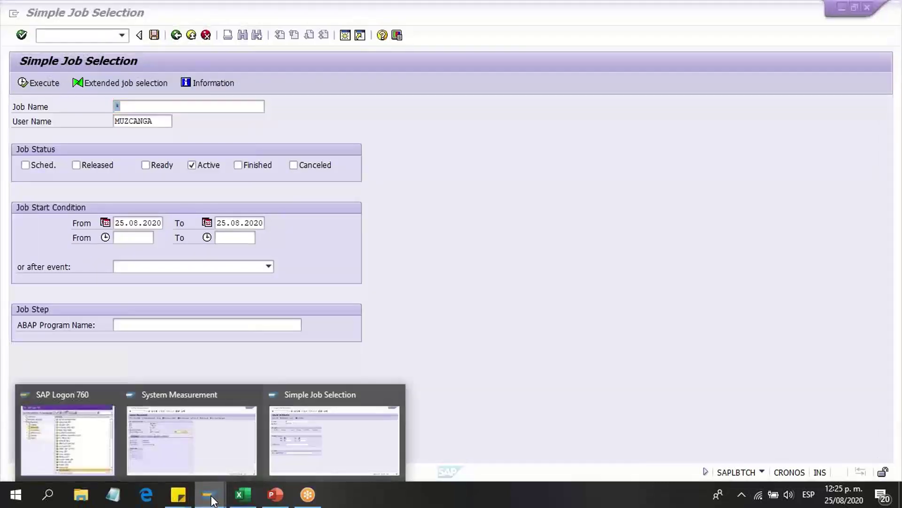
left_click(216, 469)
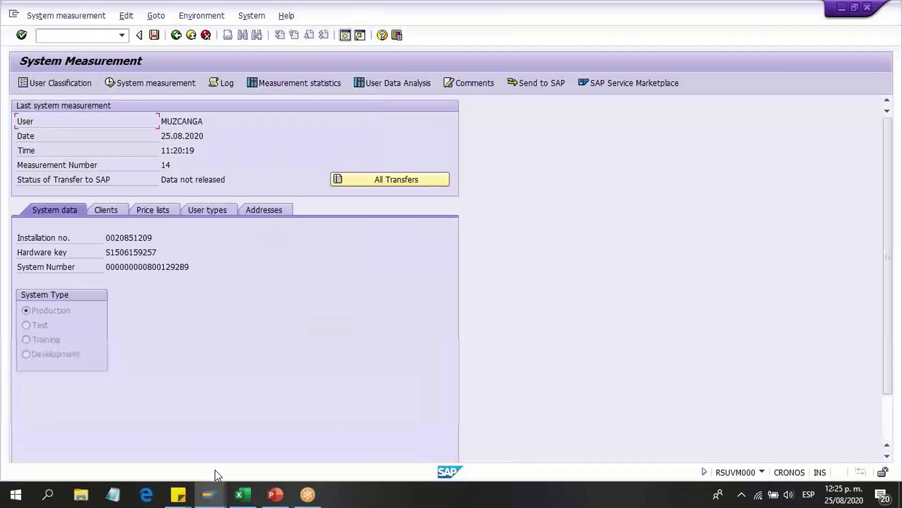
left_click(221, 86)
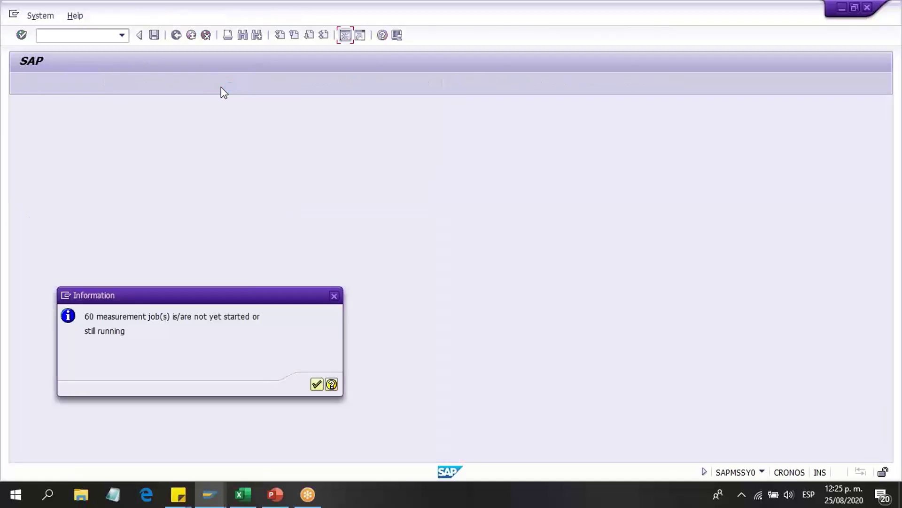
left_click(319, 385)
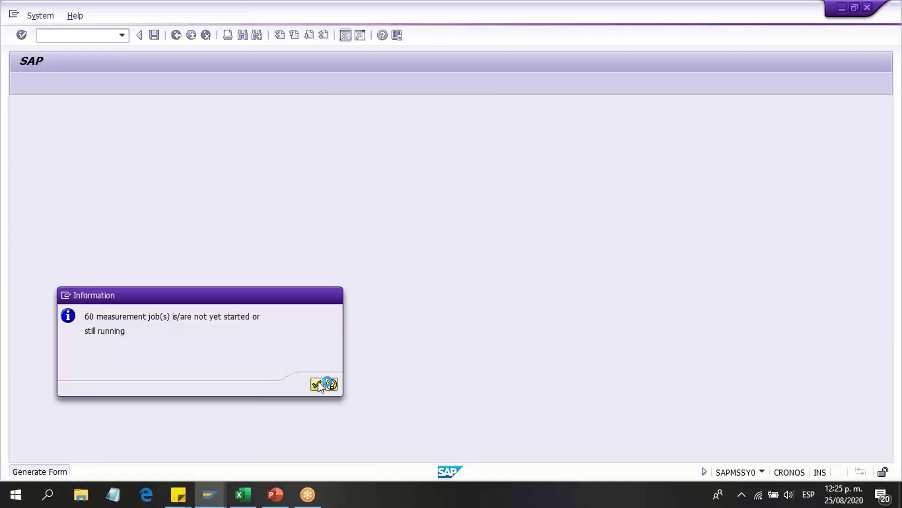
Switch back to the job selection session, list and refresh the Active jobs once more, and return to the selection.
left_click(209, 494)
left_click(286, 455)
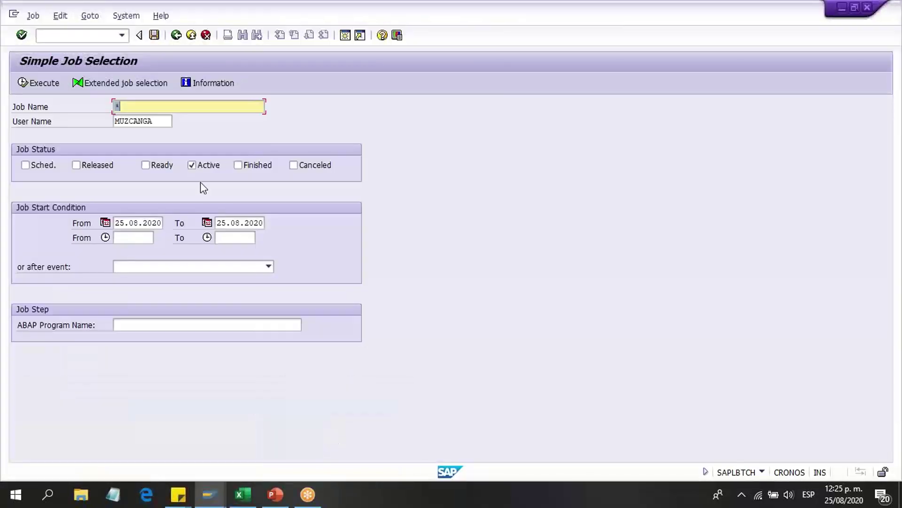
left_click(52, 84)
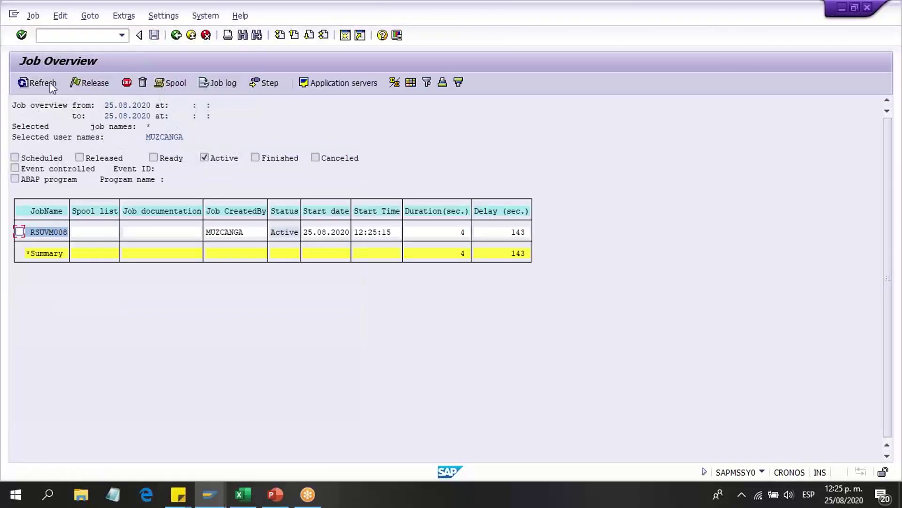
left_click(43, 83)
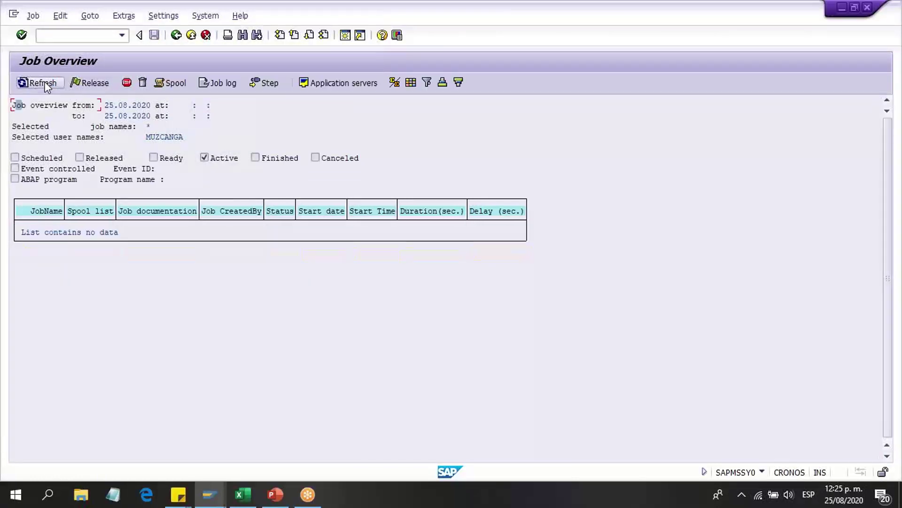
left_click(176, 35)
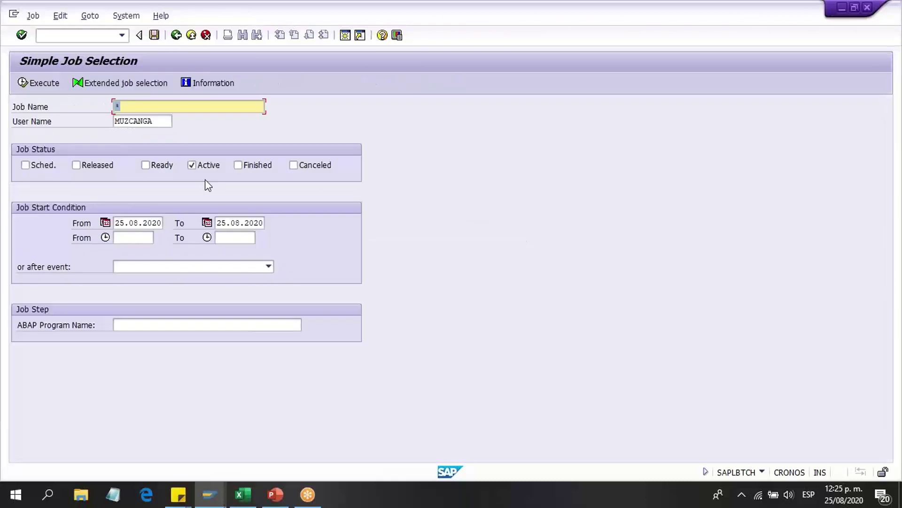
Switch to the System Measurement session, open the measurement log to check for outstanding jobs, and acknowledge the information message.
mouse_move(218, 488)
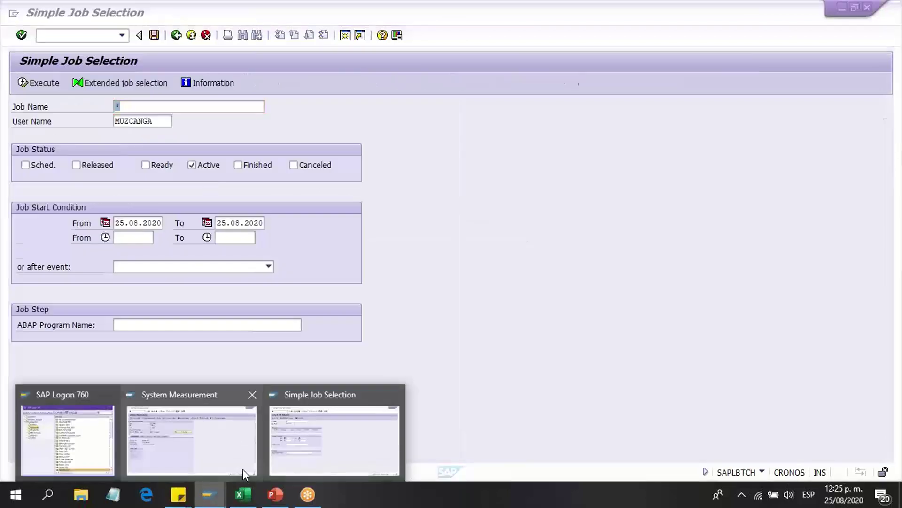
left_click(242, 469)
left_click(221, 84)
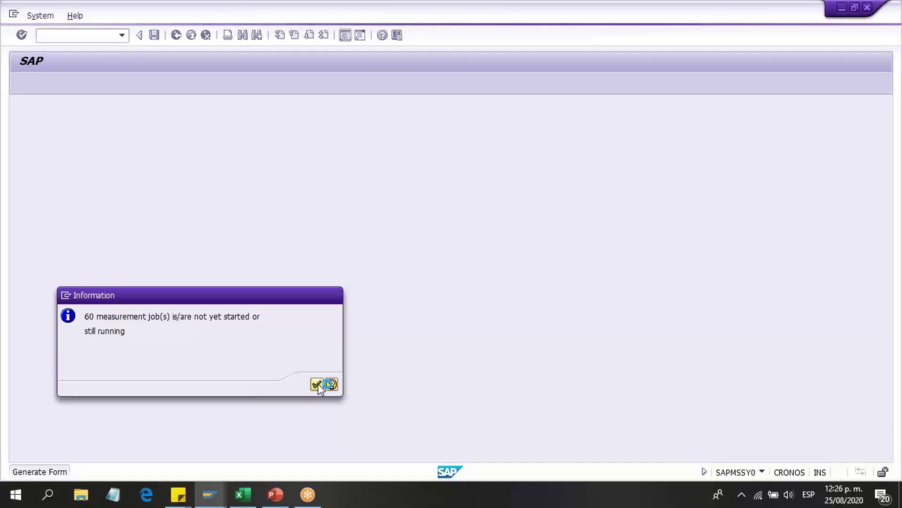
left_click(318, 384)
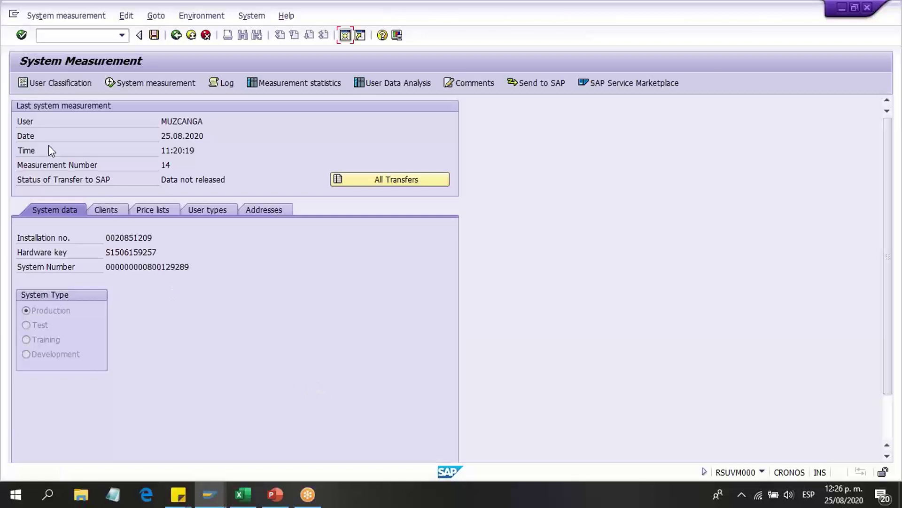
left_click(35, 15)
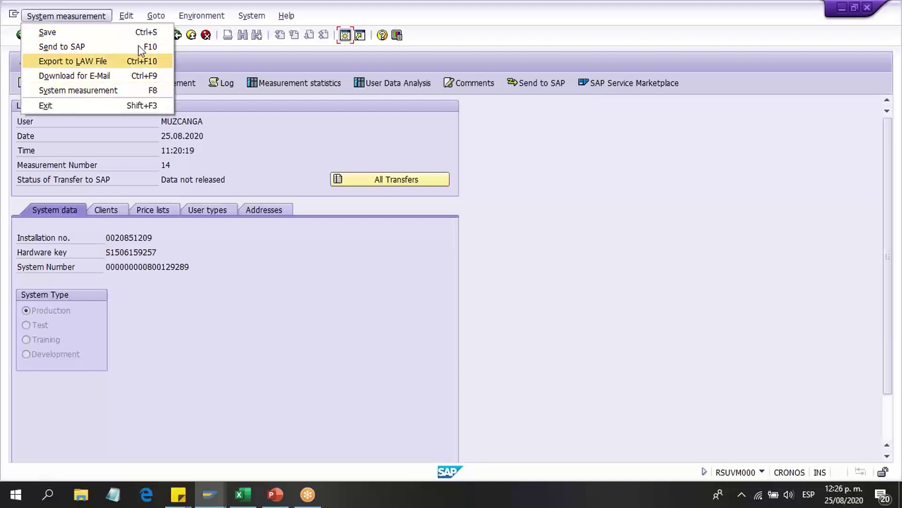
mouse_move(125, 21)
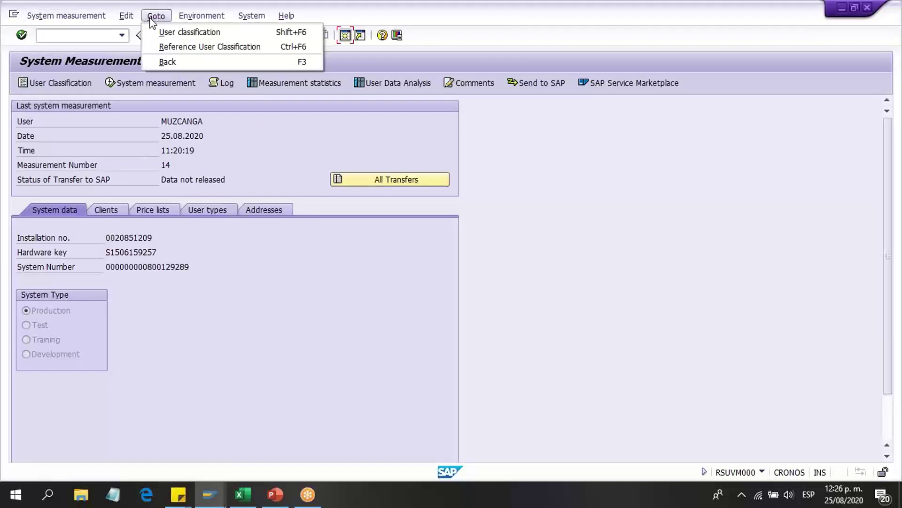
mouse_move(182, 23)
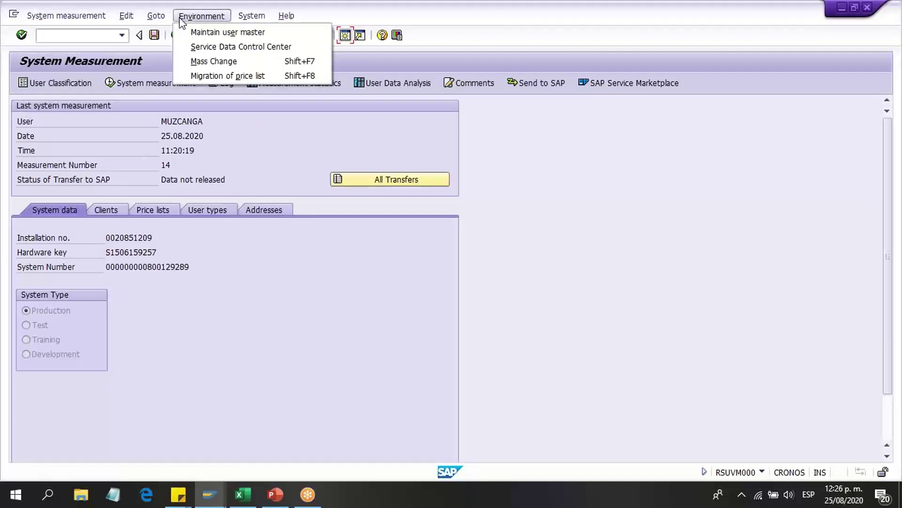
left_click(145, 131)
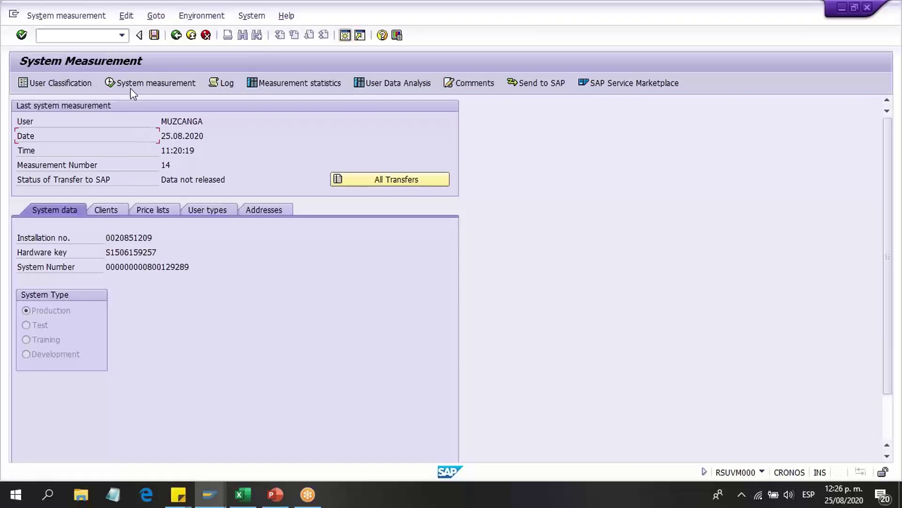
Open the User Classification list of valid users for viewing and return to System Measurement.
left_click(63, 84)
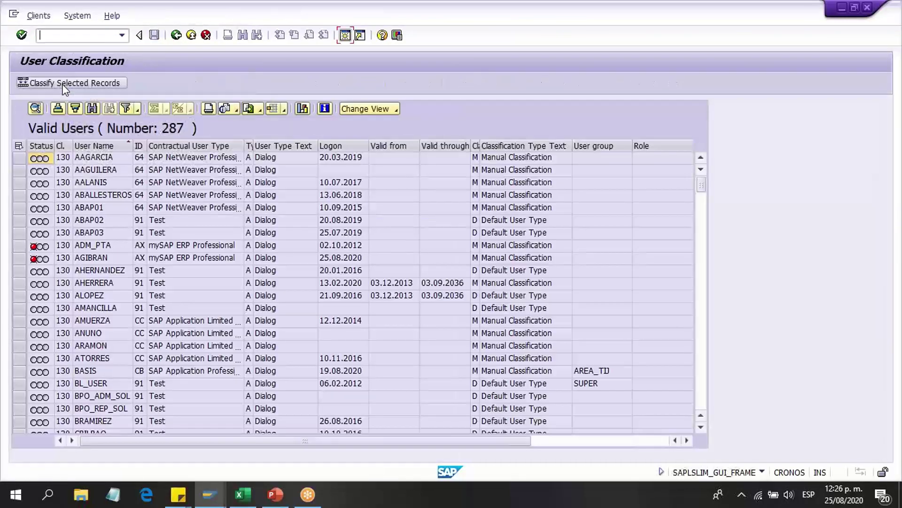
left_click(38, 17)
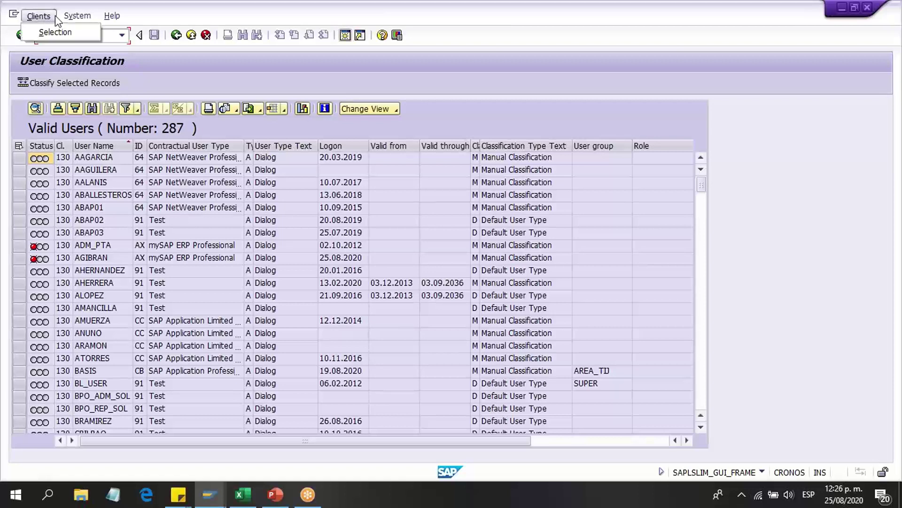
left_click(222, 79)
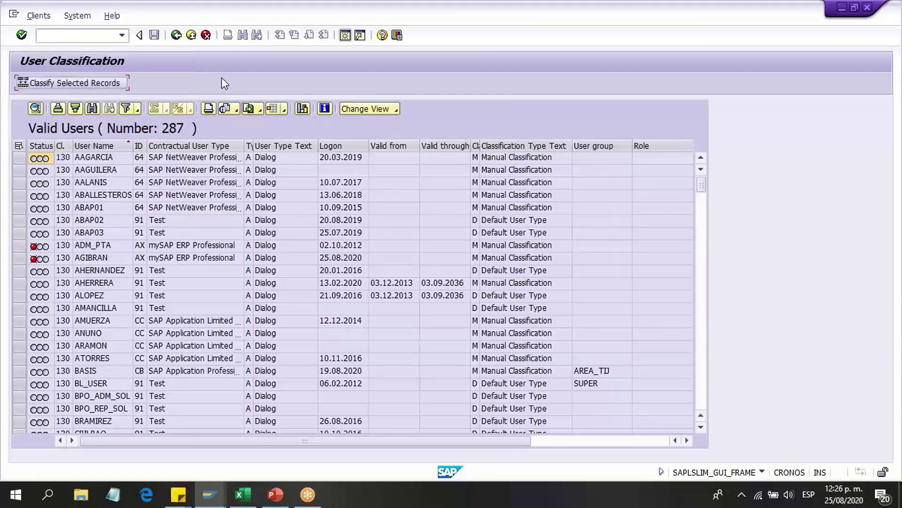
left_click(173, 38)
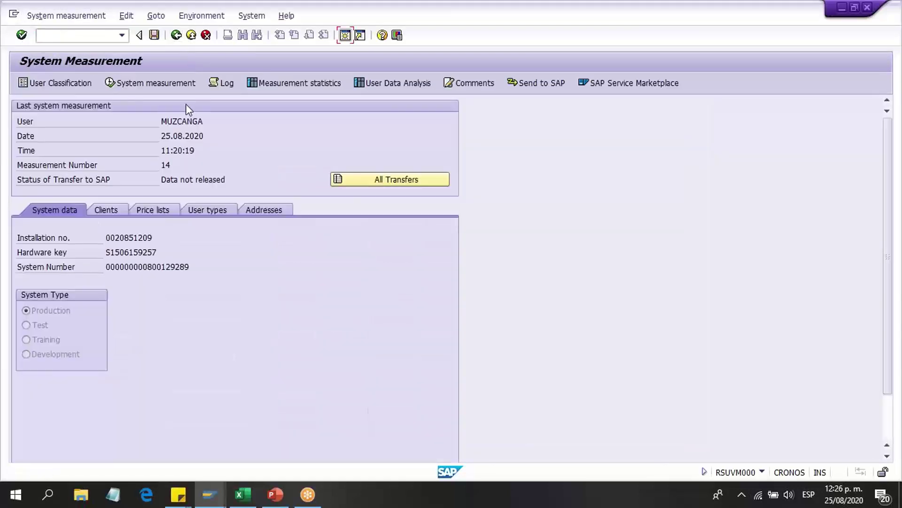
Recheck the measurement log for jobs not yet finished and dismiss the information message.
left_click(223, 84)
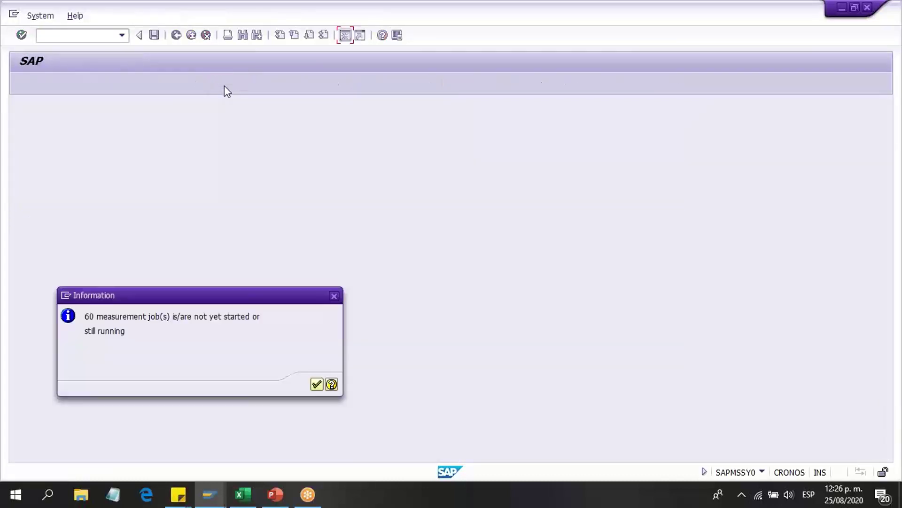
left_click(316, 384)
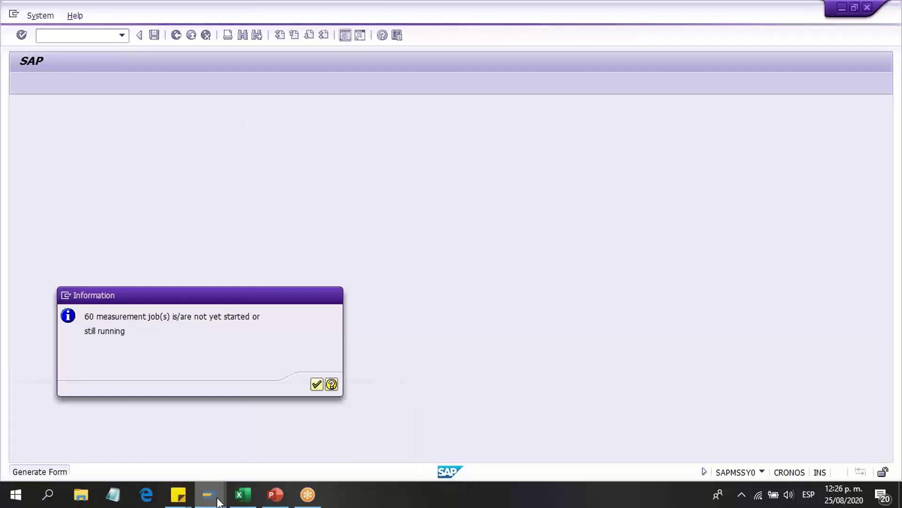
mouse_move(208, 492)
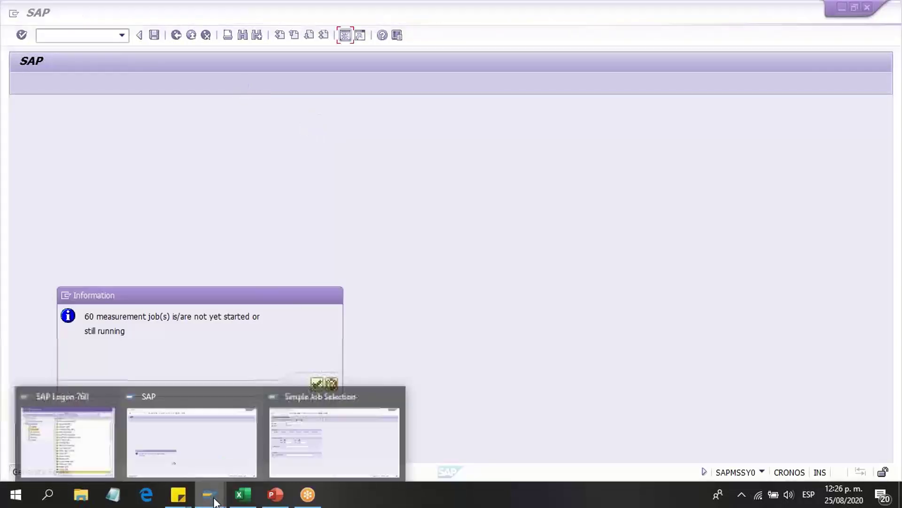
mouse_move(327, 453)
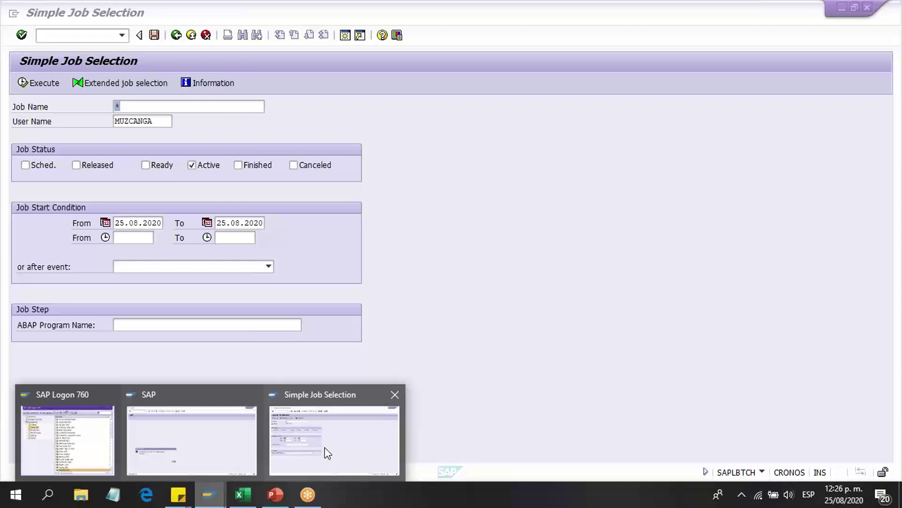
left_click(226, 433)
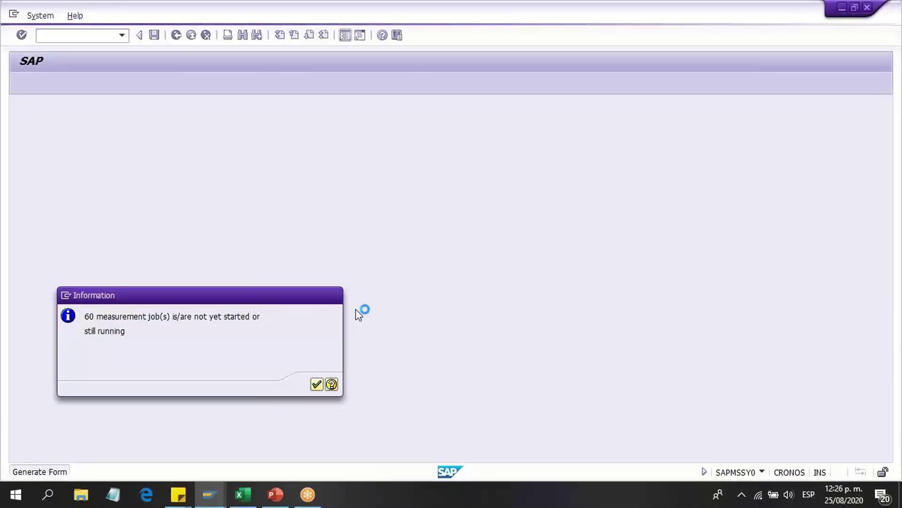
key("Return")
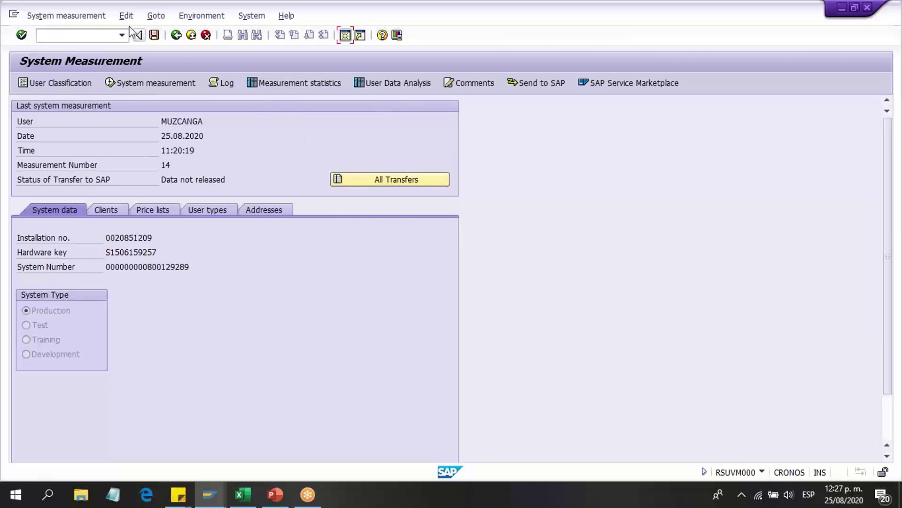
Exit System Measurement to SAP Easy Access and reopen it with transaction usmm.
left_click(175, 37)
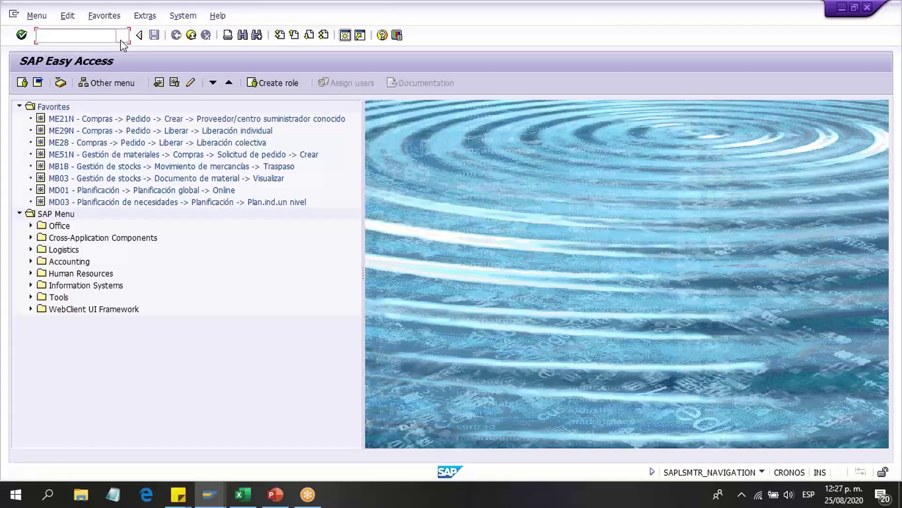
left_click(122, 36)
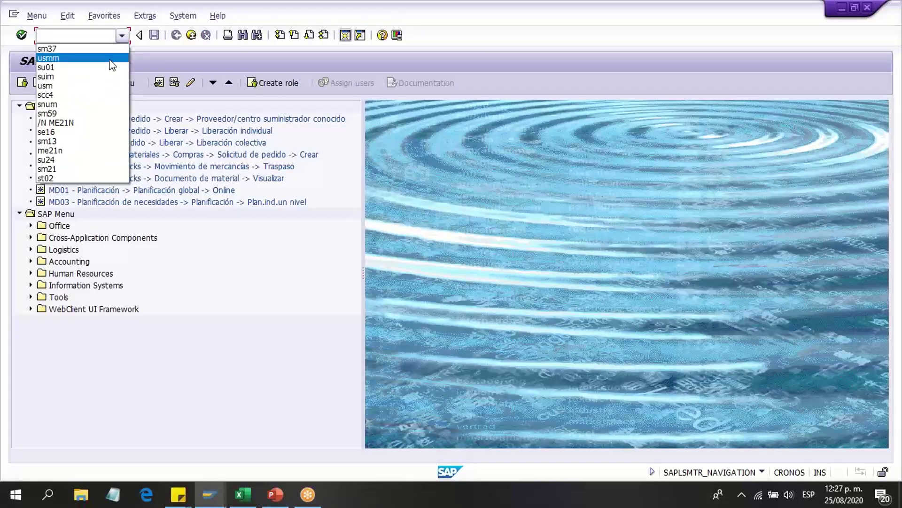
left_click(109, 59)
key("Return")
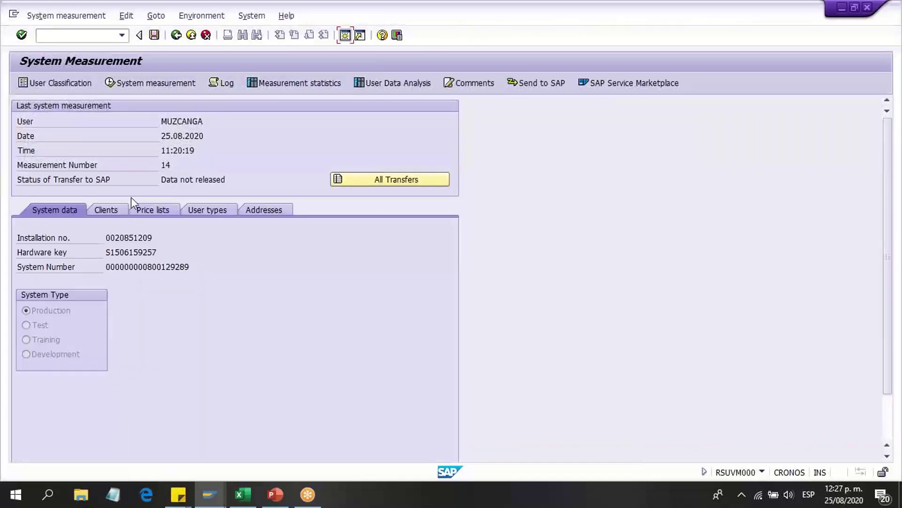
Run a new system measurement, check its log, and acknowledge the information message.
left_click(123, 83)
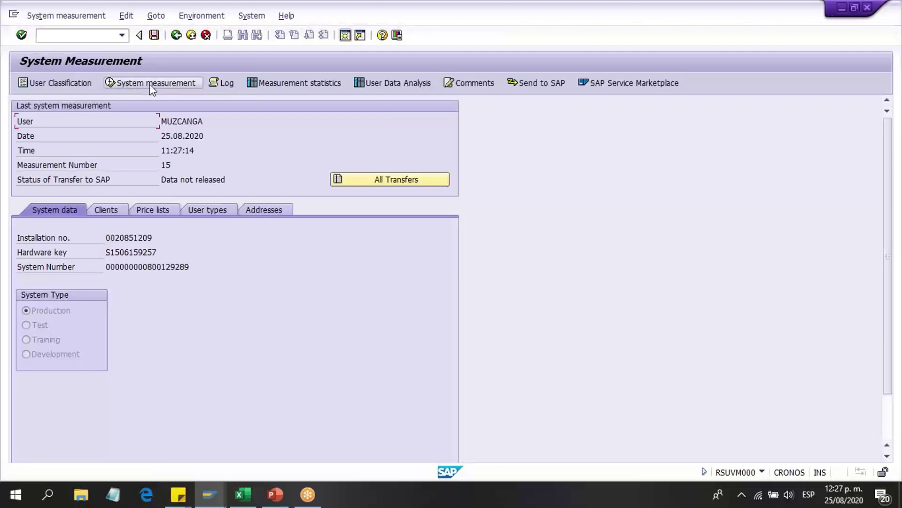
left_click(228, 85)
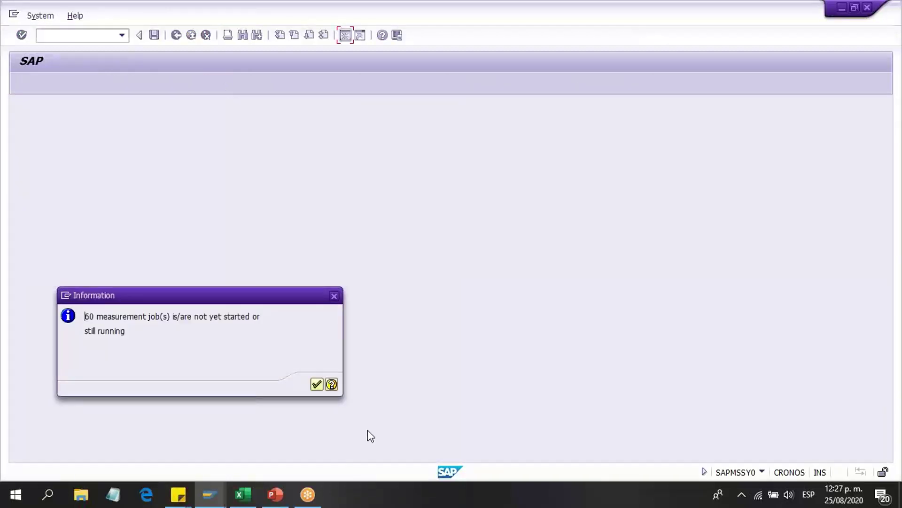
left_click(314, 387)
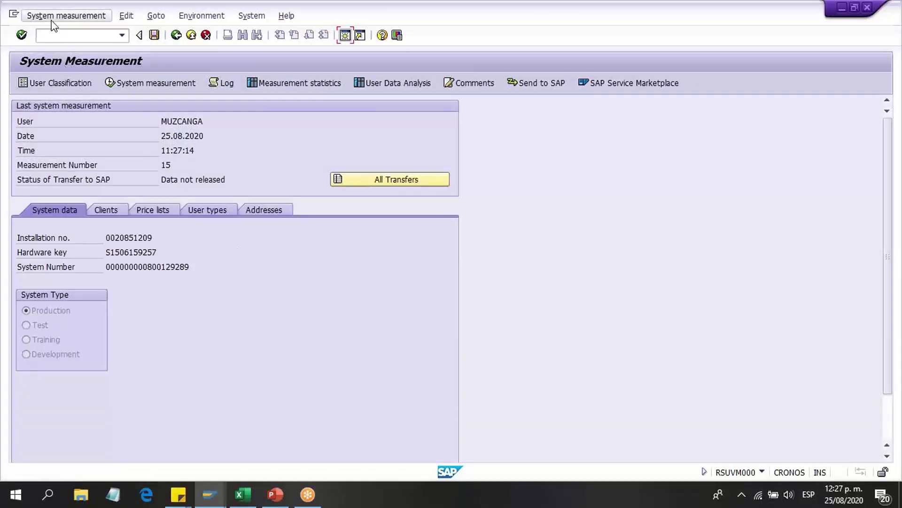
Try to export the measurement to a LAW file using By Download to a File, and return to System Measurement.
left_click(47, 20)
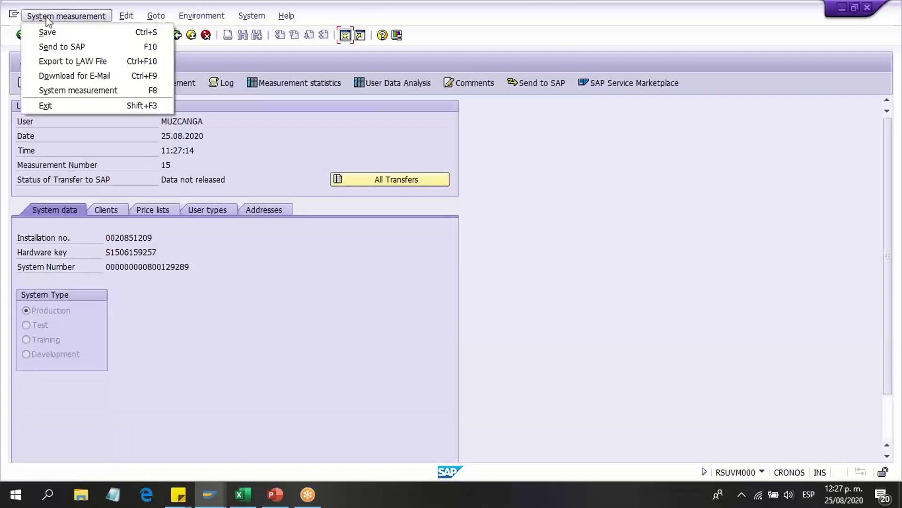
left_click(56, 63)
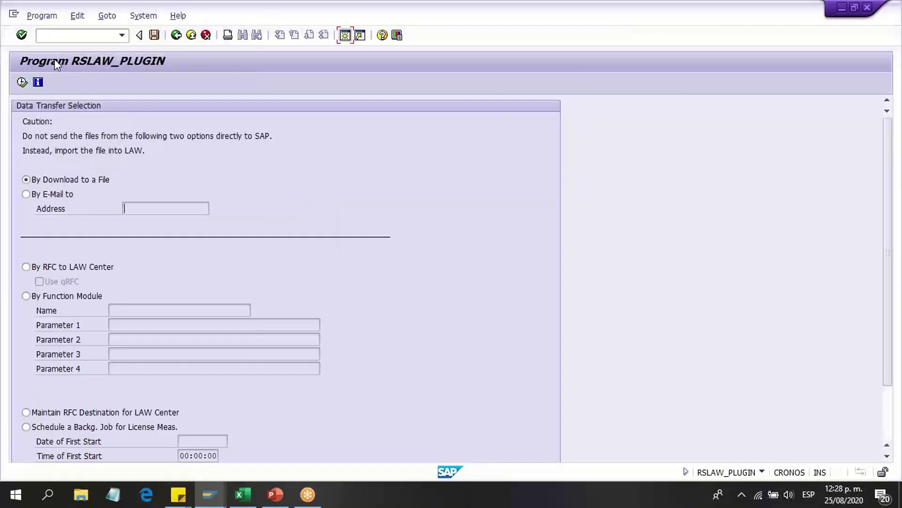
left_click(105, 178)
key("Tab")
left_click(22, 83)
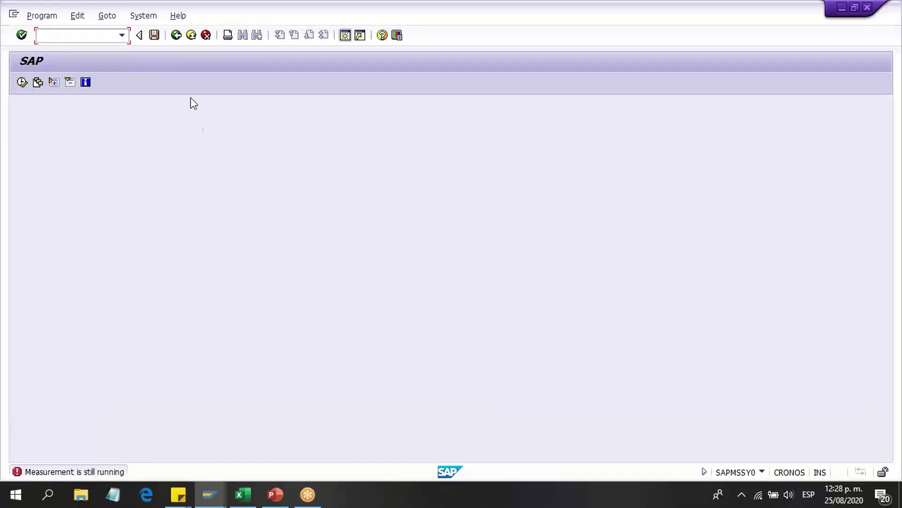
left_click(176, 35)
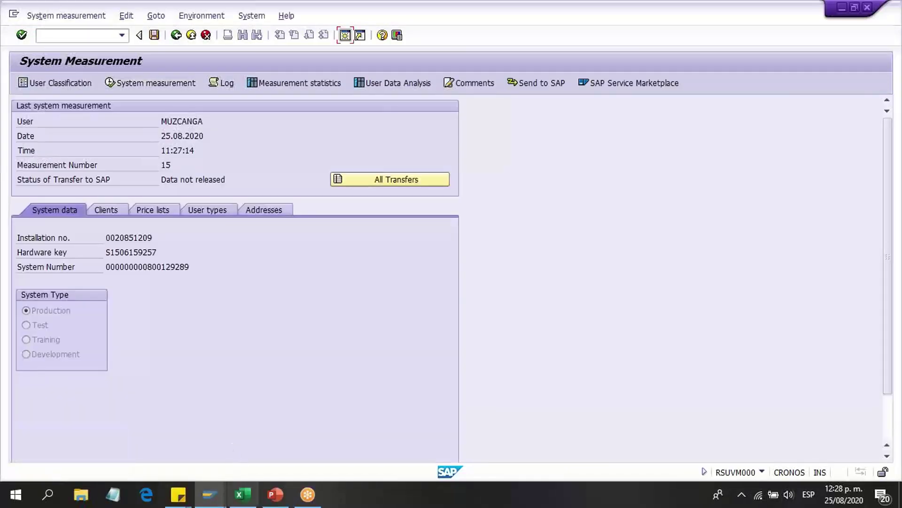
Switch to the Simple Job Selection session, list the day's Active jobs, refresh the overview repeatedly, and return to the selection.
mouse_move(203, 493)
left_click(307, 448)
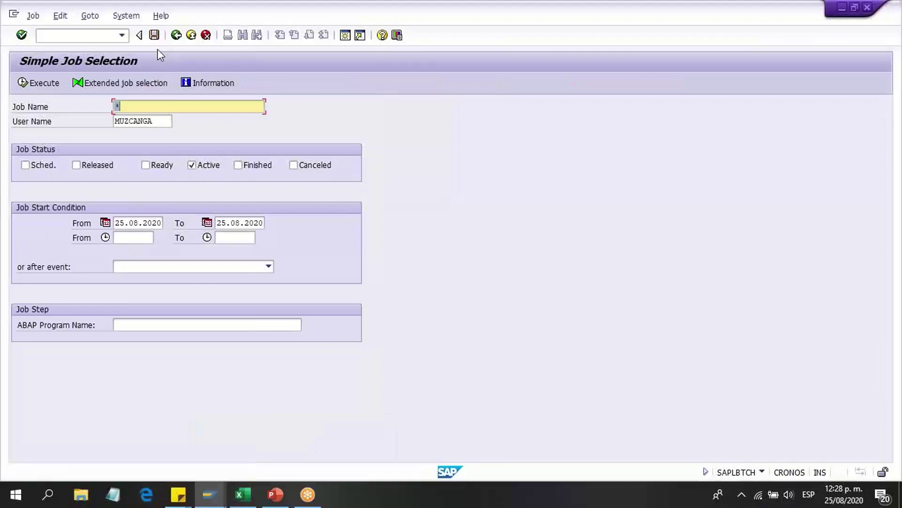
left_click(53, 83)
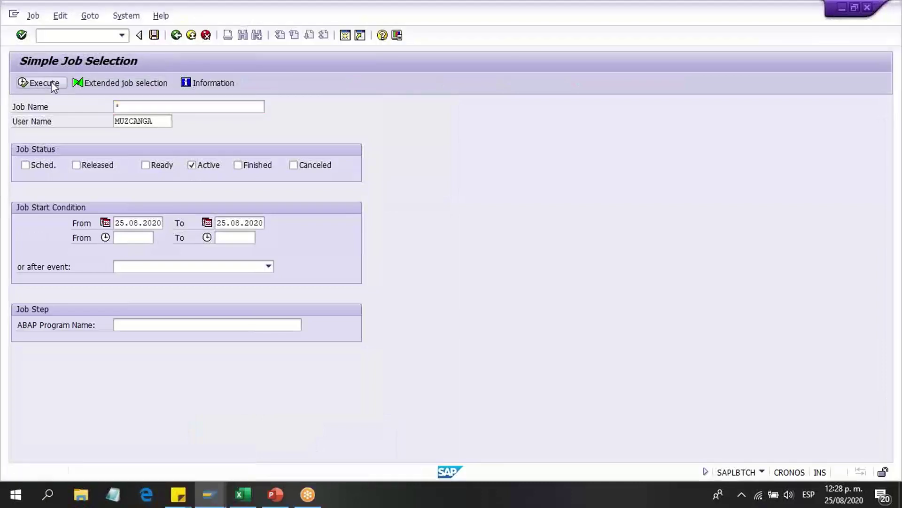
left_click(43, 83)
left_click(45, 81)
left_click(45, 85)
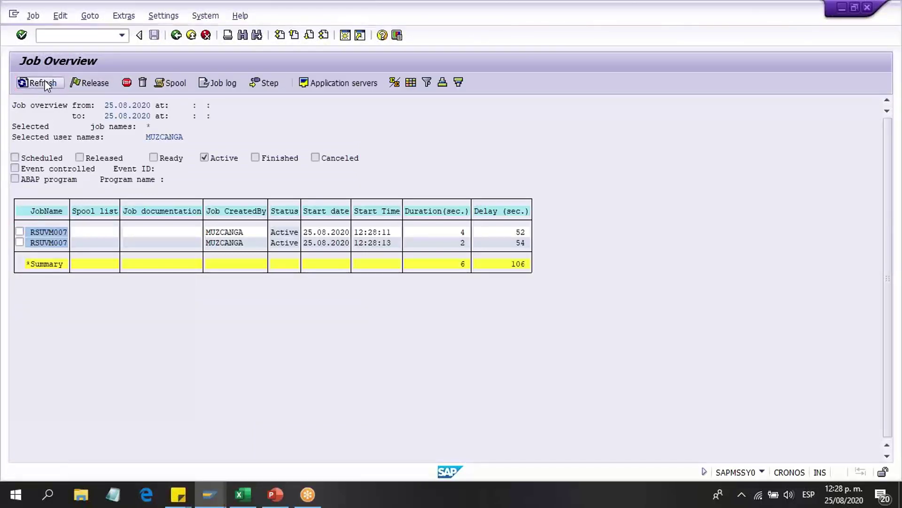
left_click(47, 86)
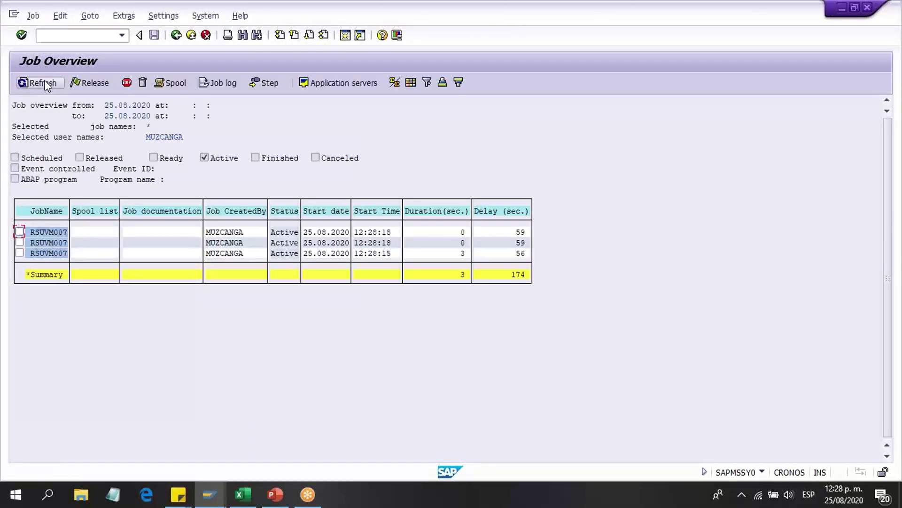
left_click(177, 35)
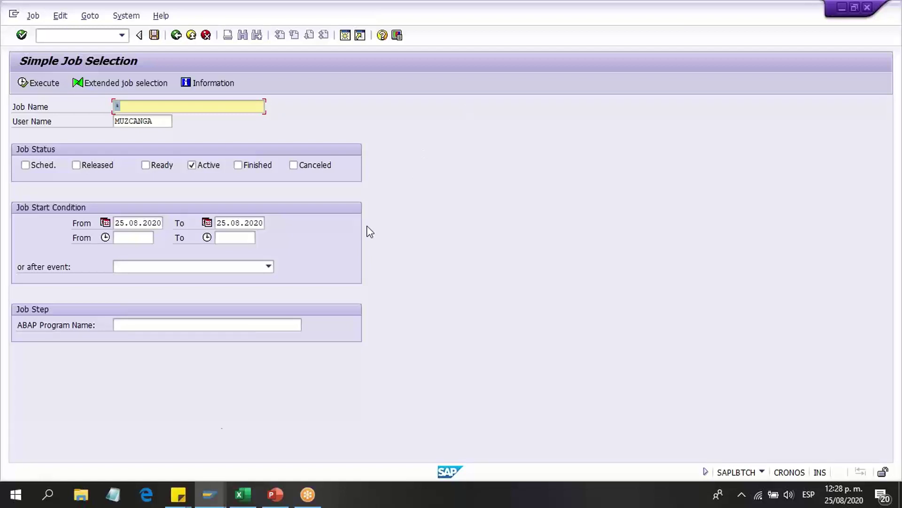
Look at the System Measurement session briefly, return to the job selection session, and list the Active jobs again.
mouse_move(210, 494)
left_click(206, 470)
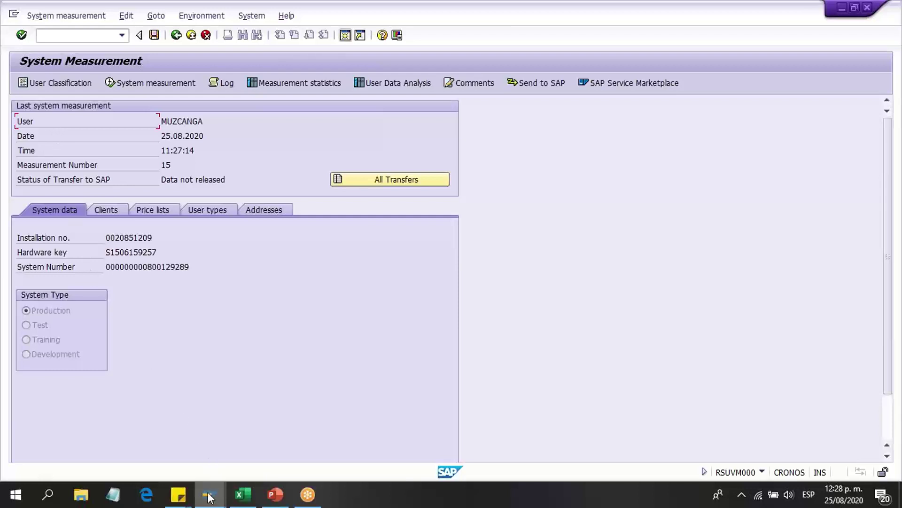
mouse_move(209, 494)
left_click(303, 462)
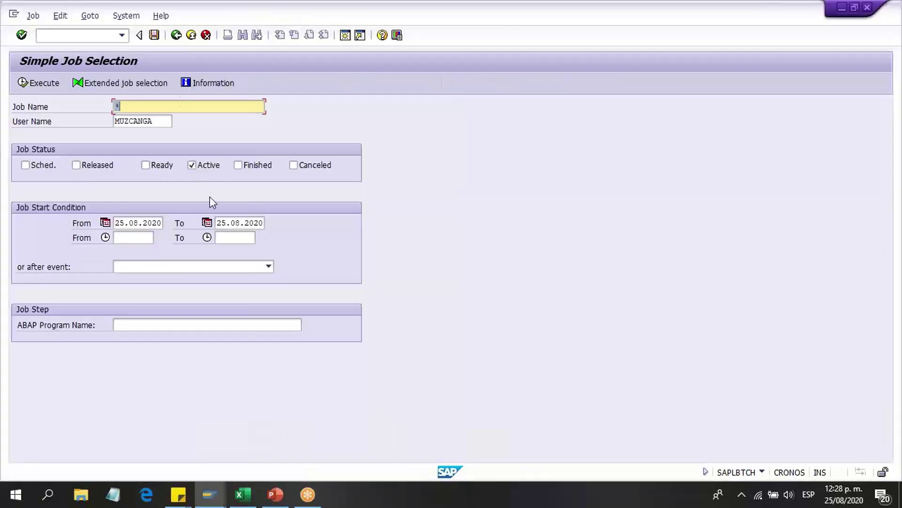
left_click(44, 84)
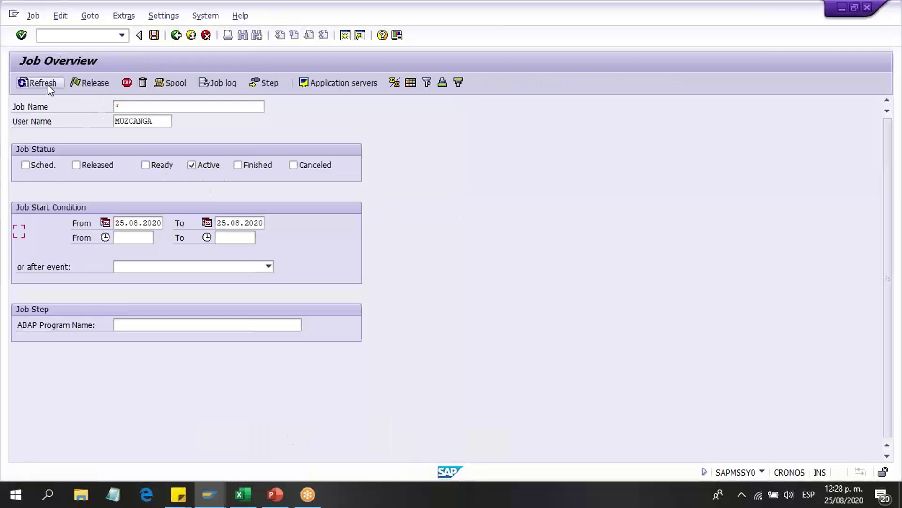
Refresh the overview of Active jobs repeatedly until the background measurement jobs have finished.
left_click(49, 89)
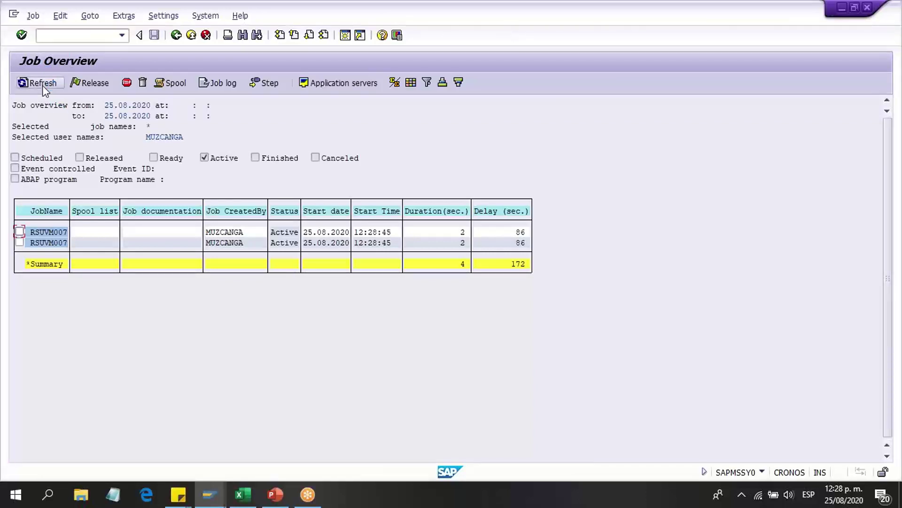
left_click(43, 83)
left_click(44, 84)
left_click(43, 83)
left_click(43, 83)
left_click(43, 83)
left_click(36, 86)
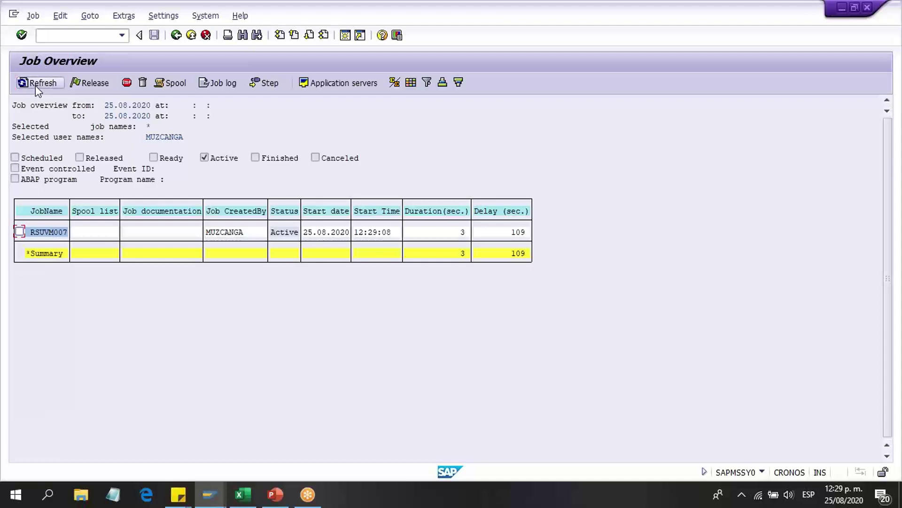
left_click(35, 86)
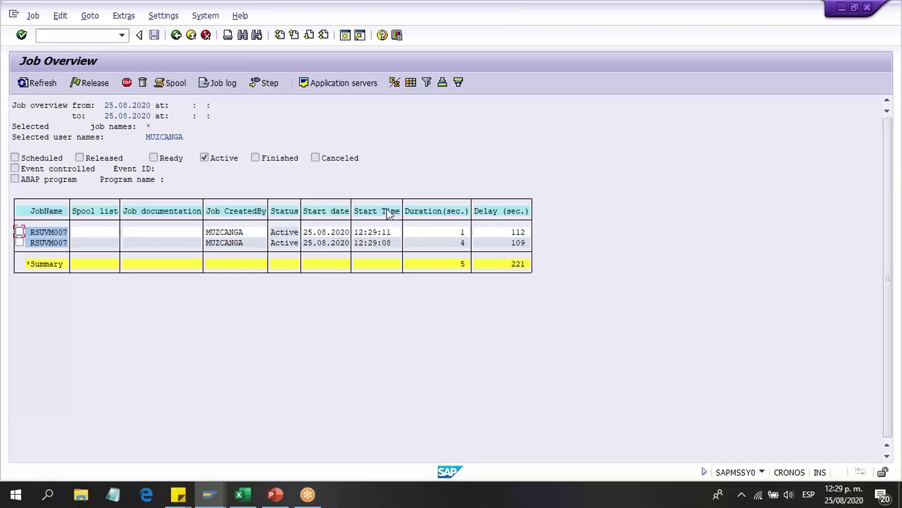
left_click(36, 85)
left_click(35, 85)
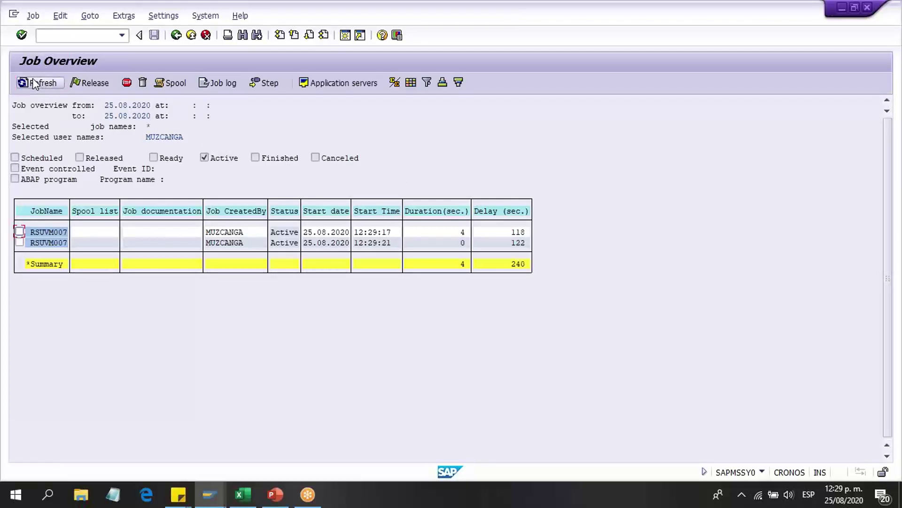
left_click(35, 84)
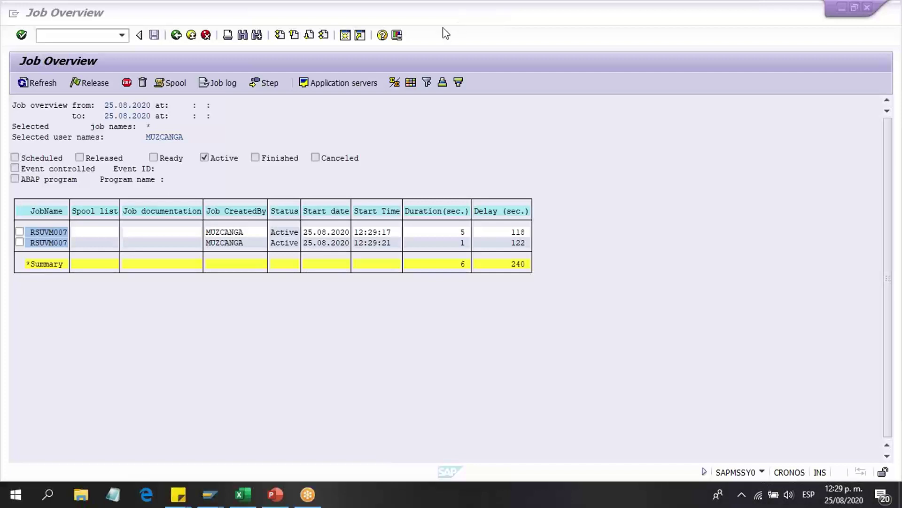
left_click(43, 87)
left_click(44, 88)
left_click(44, 87)
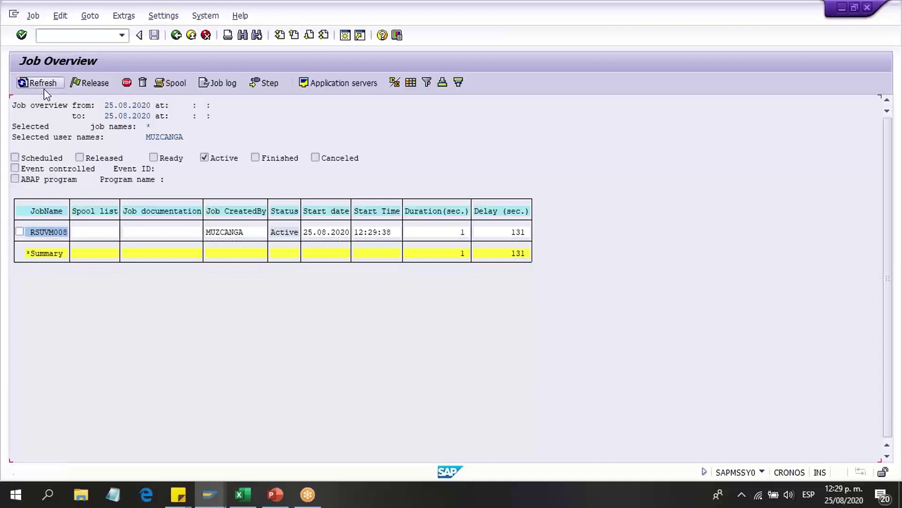
left_click(44, 87)
left_click(44, 88)
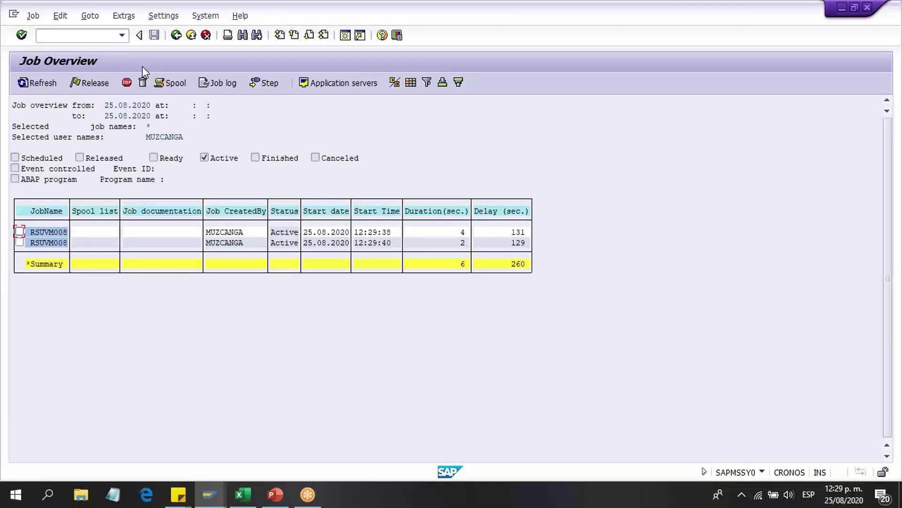
left_click(53, 80)
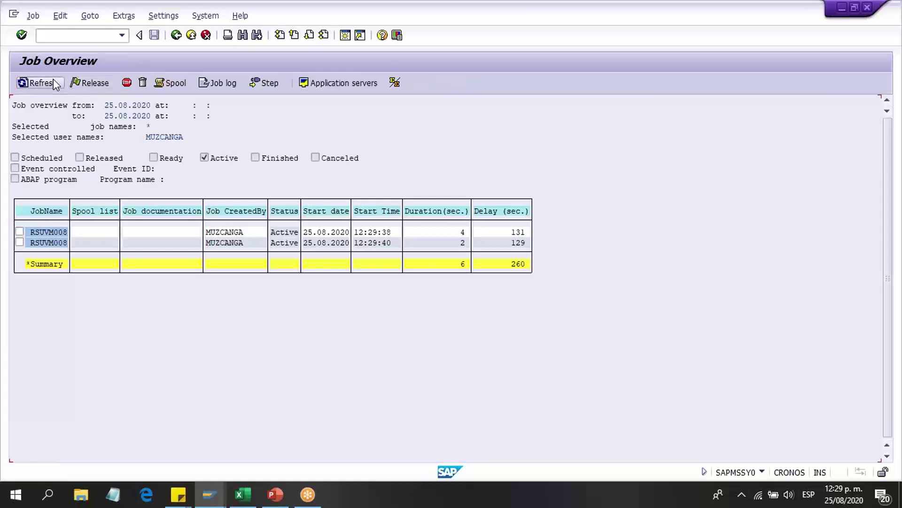
left_click(54, 83)
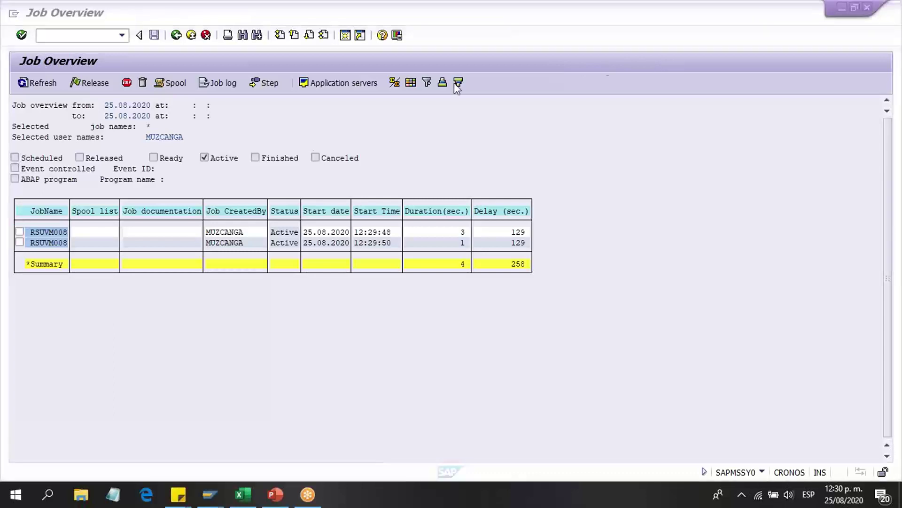
left_click(40, 82)
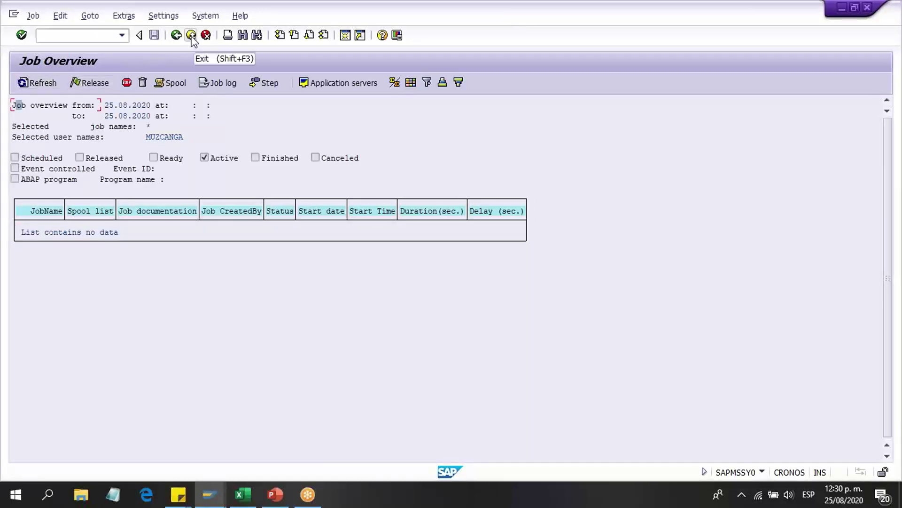
Switch to the System Measurement session and try to export the measurement to a LAW file using By Download to a File.
left_click(208, 495)
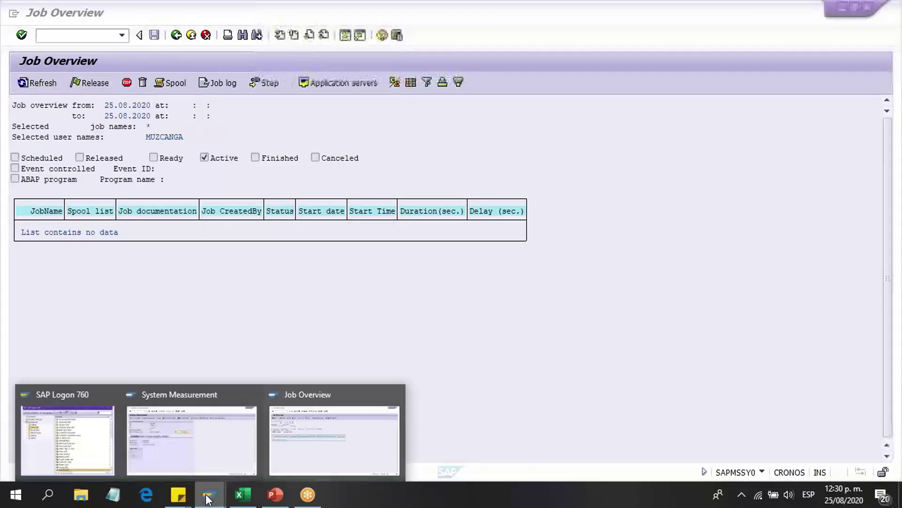
left_click(195, 461)
left_click(37, 17)
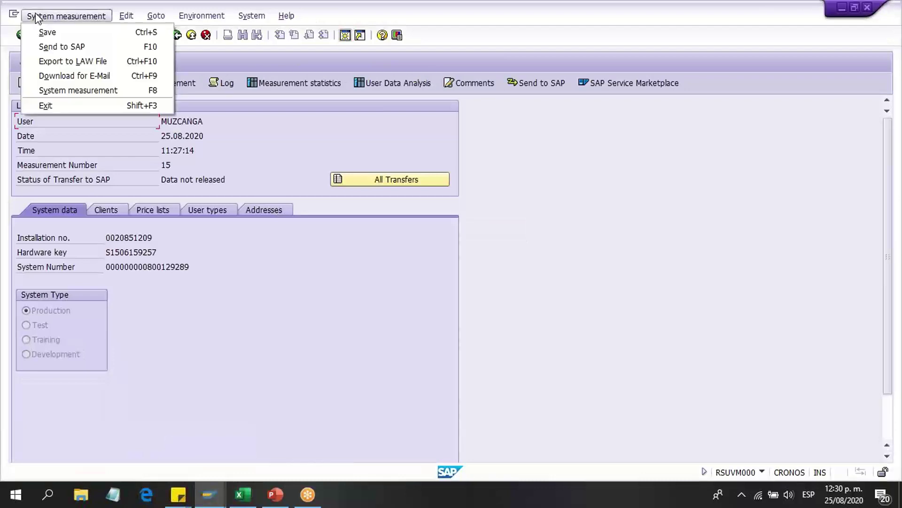
left_click(53, 63)
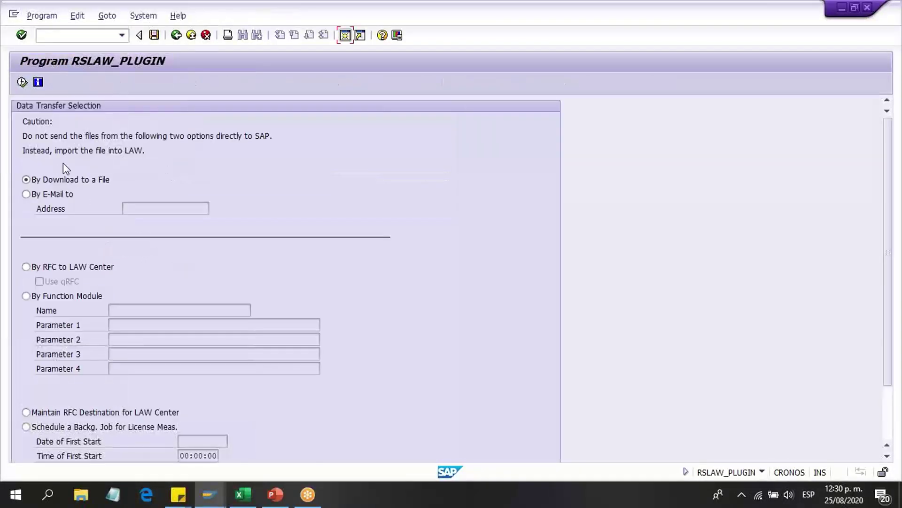
left_click(18, 85)
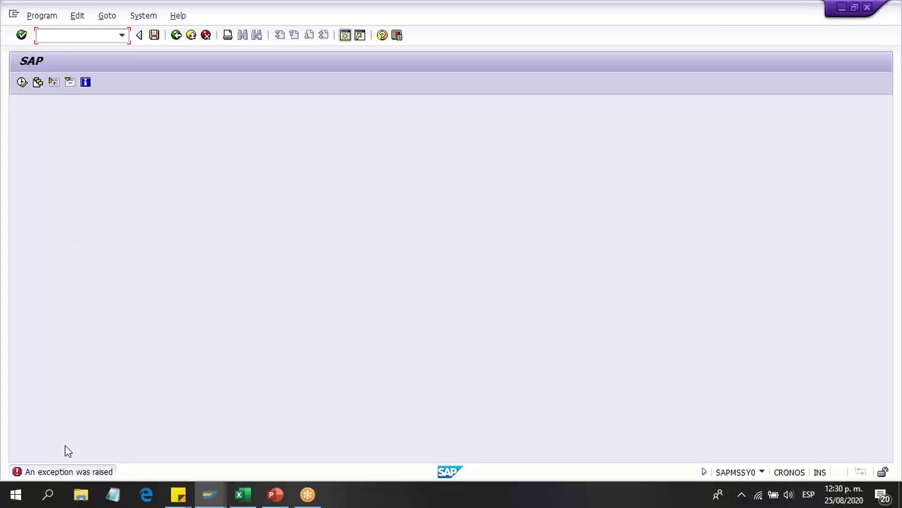
Look at the details of the error message, close its help window, and return to System Measurement.
double_click(70, 472)
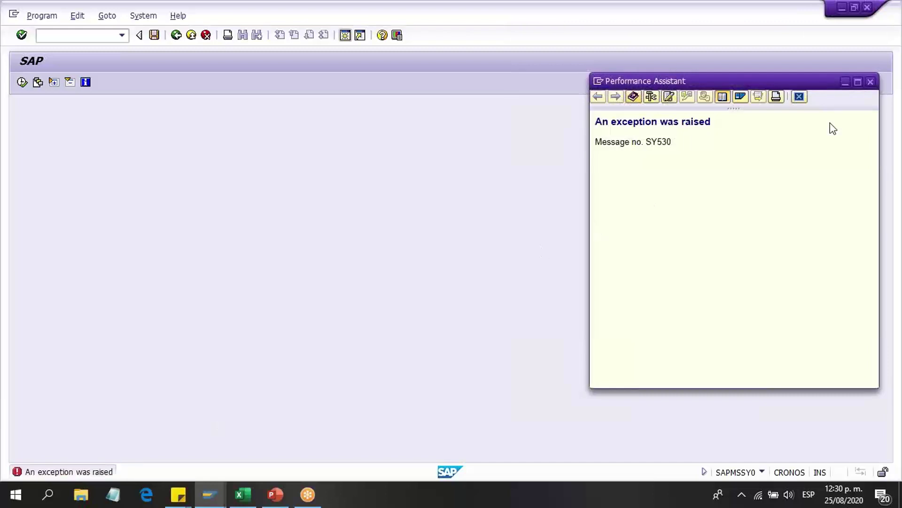
left_click(870, 82)
left_click(22, 82)
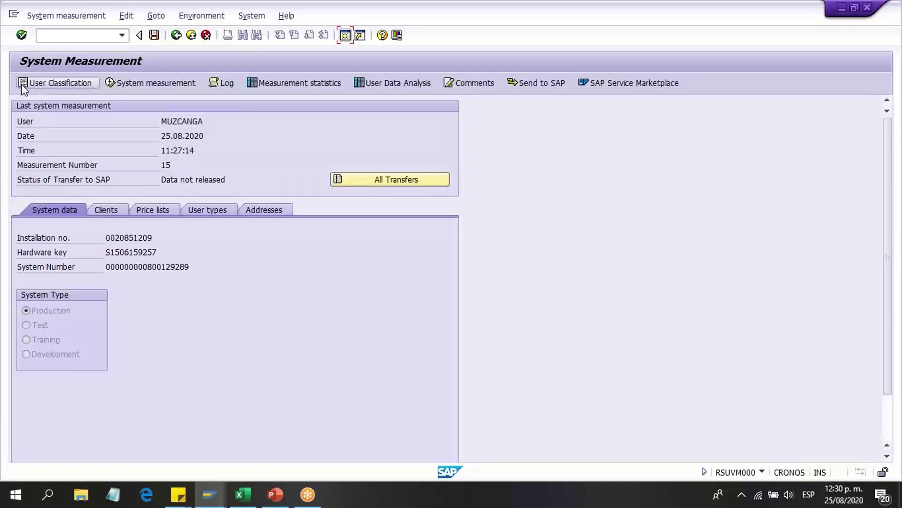
Retry the LAW file export with By Download to a File, and return to System Measurement.
left_click(41, 17)
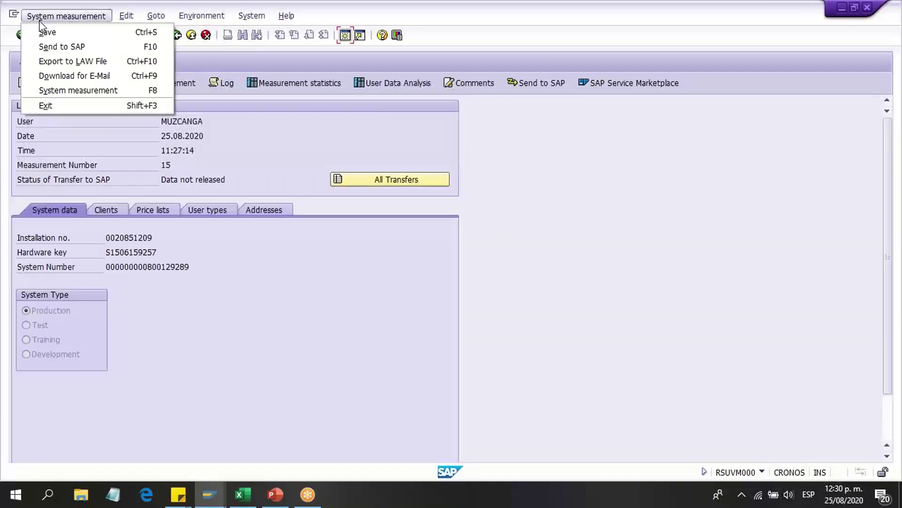
left_click(55, 63)
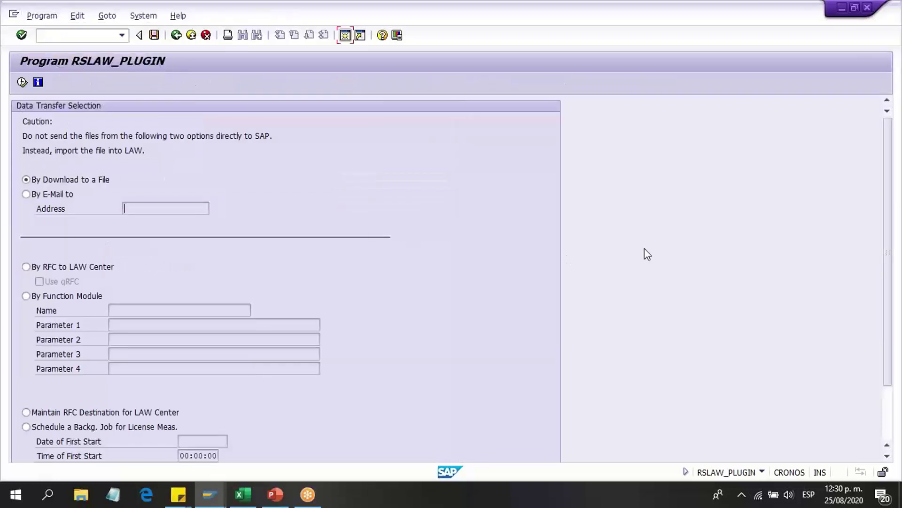
left_click_drag(888, 207, 900, 312)
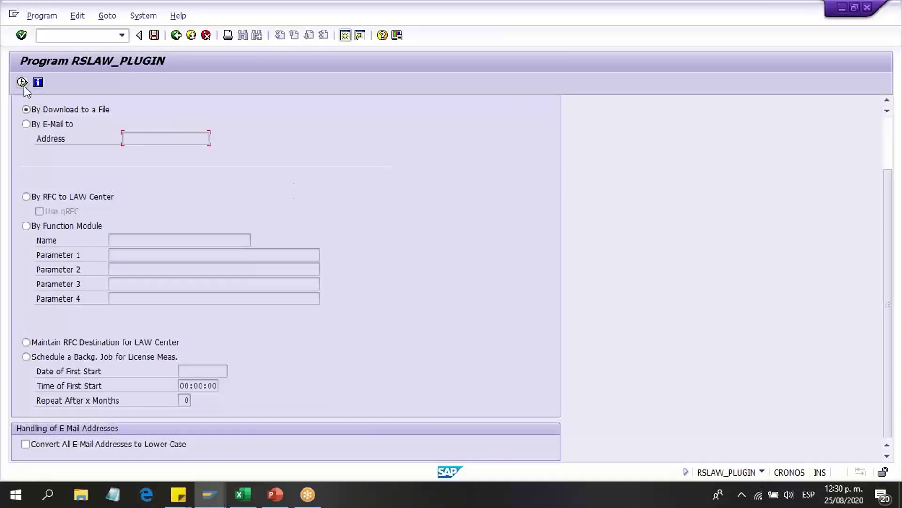
left_click(22, 83)
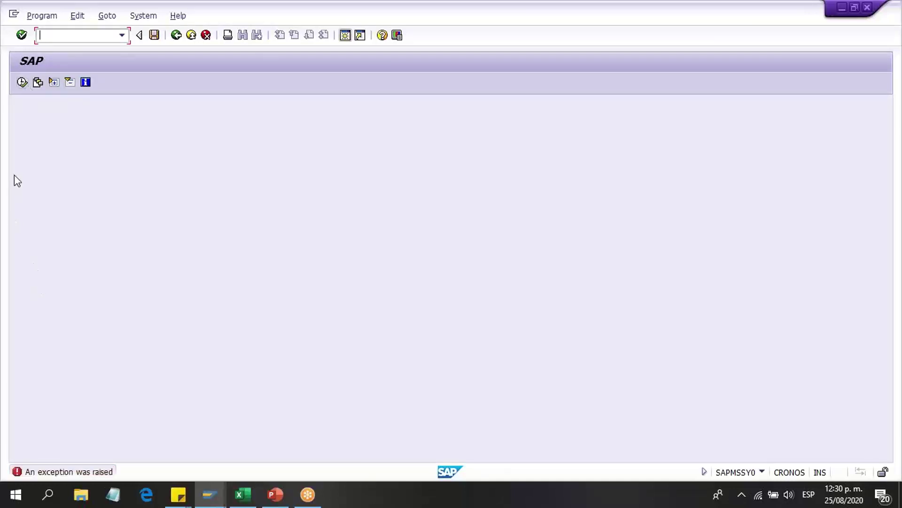
left_click(38, 82)
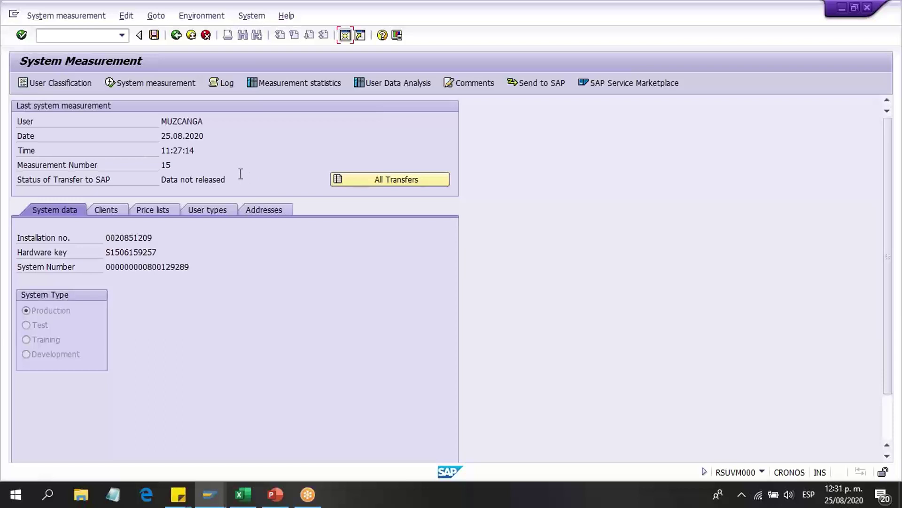
Try the LAW export by file download once more from System Measurement.
left_click(57, 16)
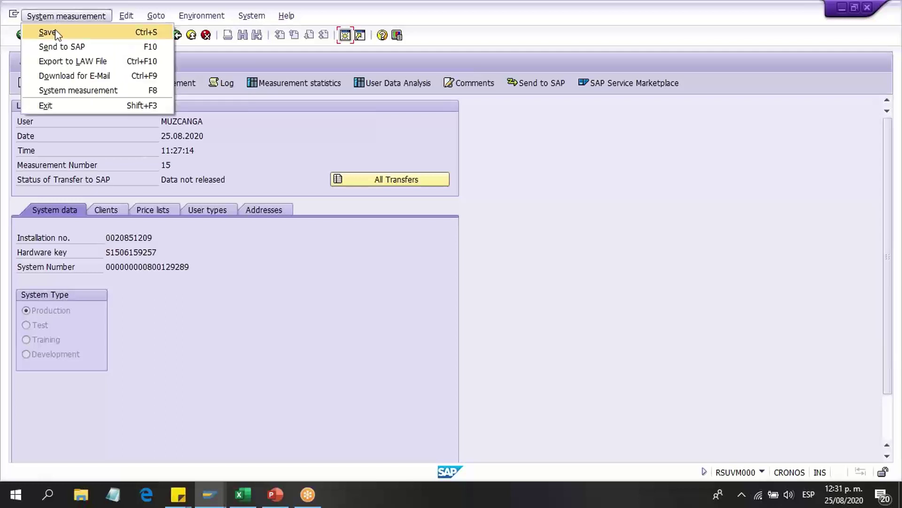
left_click(65, 61)
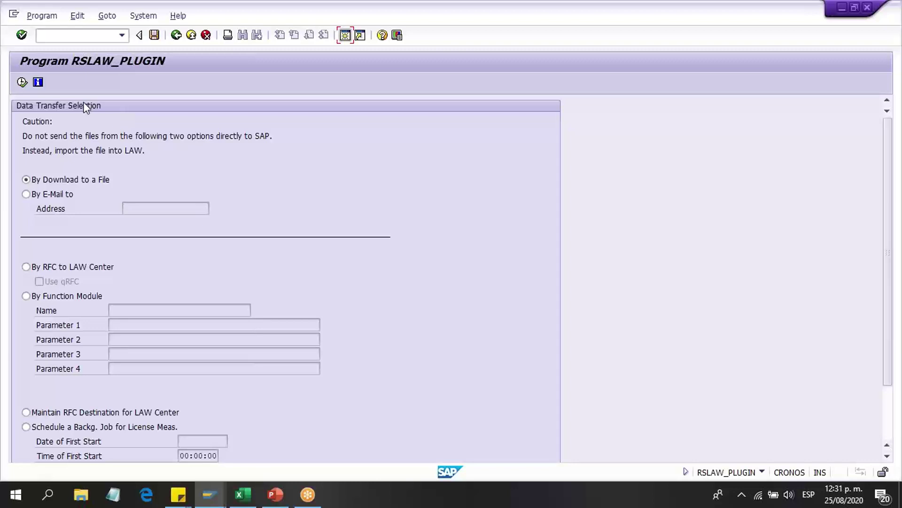
left_click(20, 81)
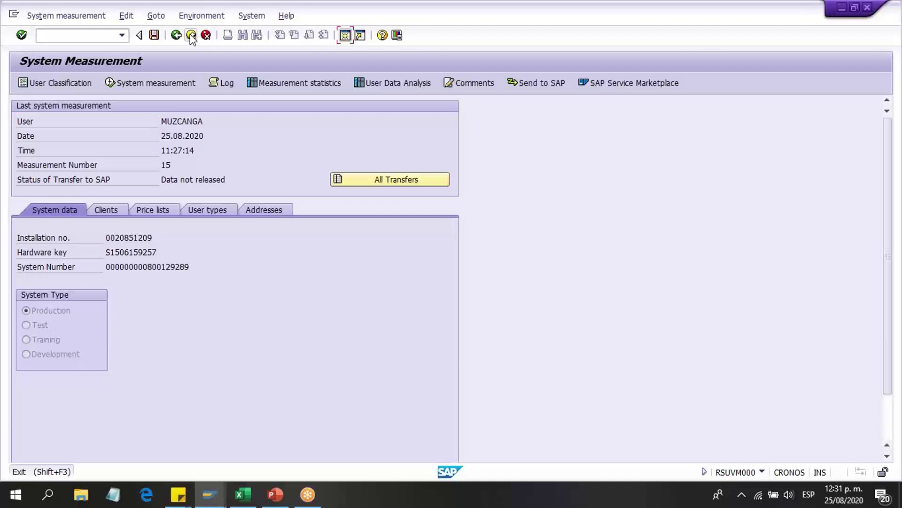
Exit System Measurement to SAP Easy Access and restart transaction usmm.
left_click(191, 36)
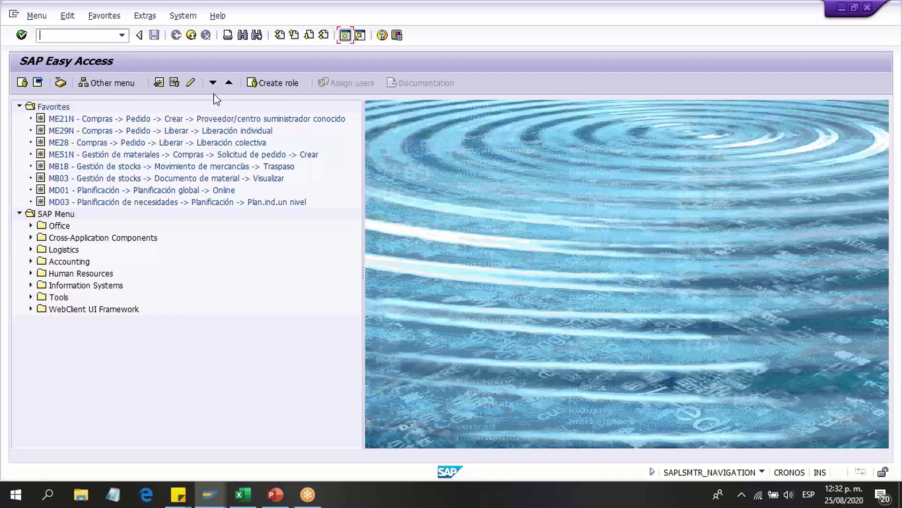
left_click(123, 36)
left_click(122, 36)
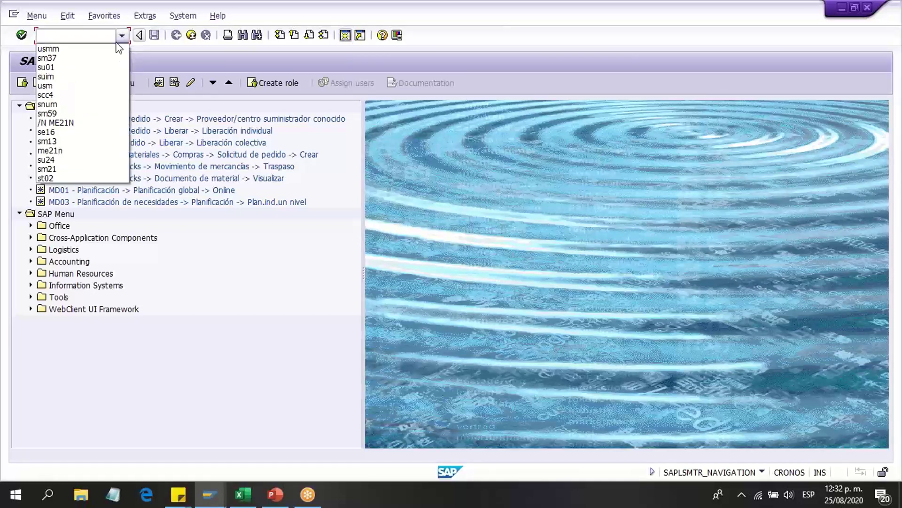
left_click(111, 44)
key("Return")
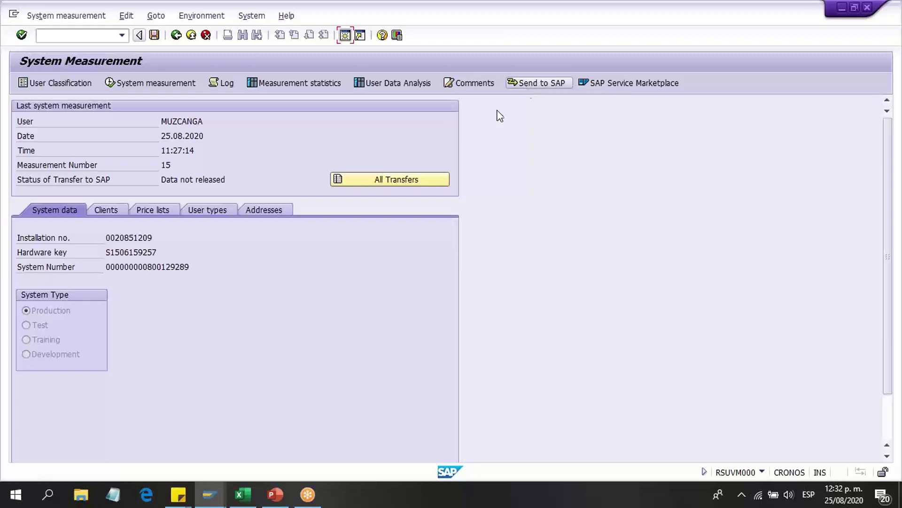
Open the LAW export options, select Schedule a Backg. Job for License Meas., and leave without executing to SAP Easy Access.
left_click(77, 19)
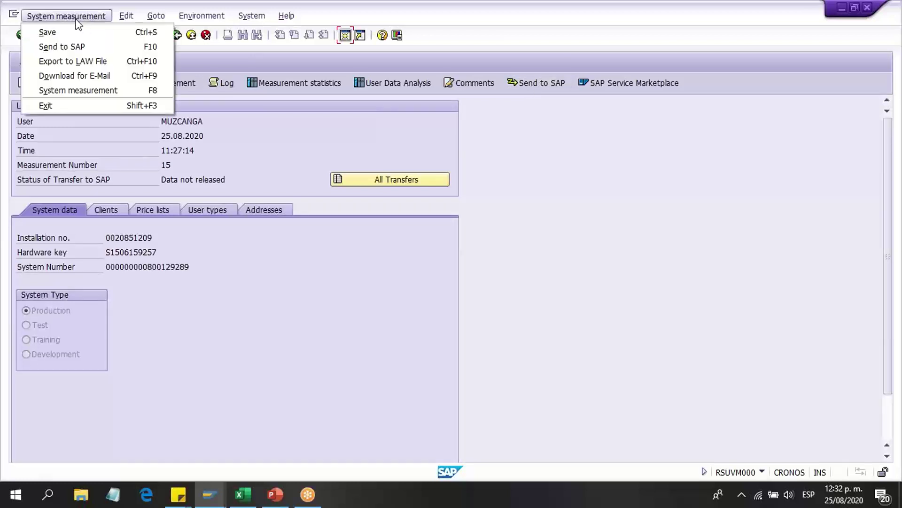
left_click(72, 65)
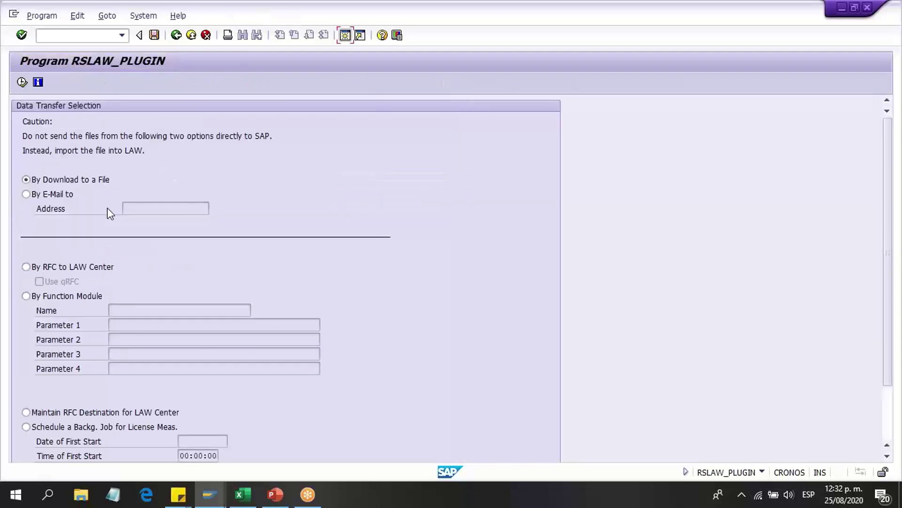
left_click(145, 420)
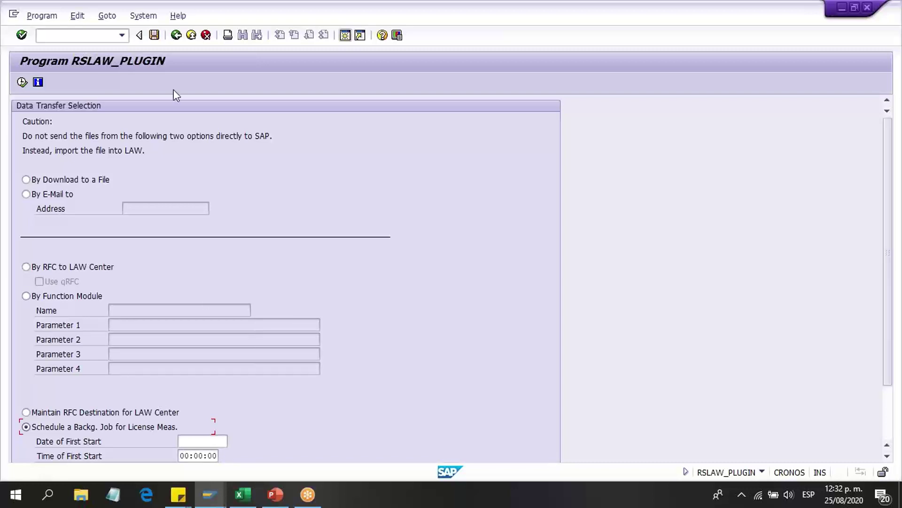
left_click(179, 39)
left_click(179, 40)
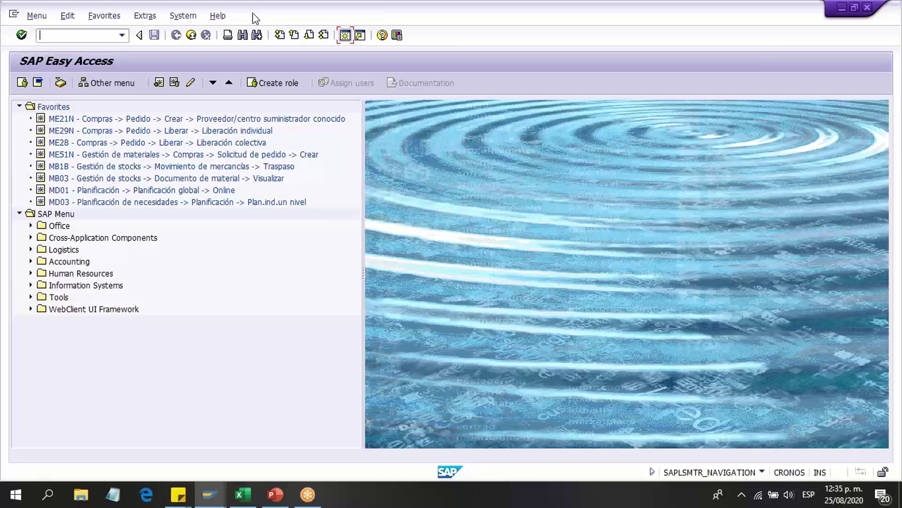
Switch to PowerPoint and look back through slides 9, 8 and 6 of presentacion webinar.pptx.
left_click(307, 494)
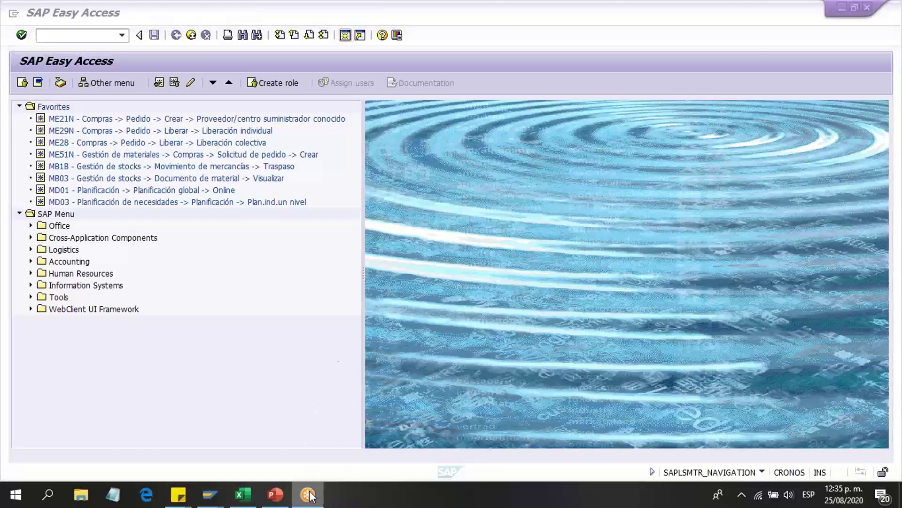
left_click(281, 495)
left_click(92, 233)
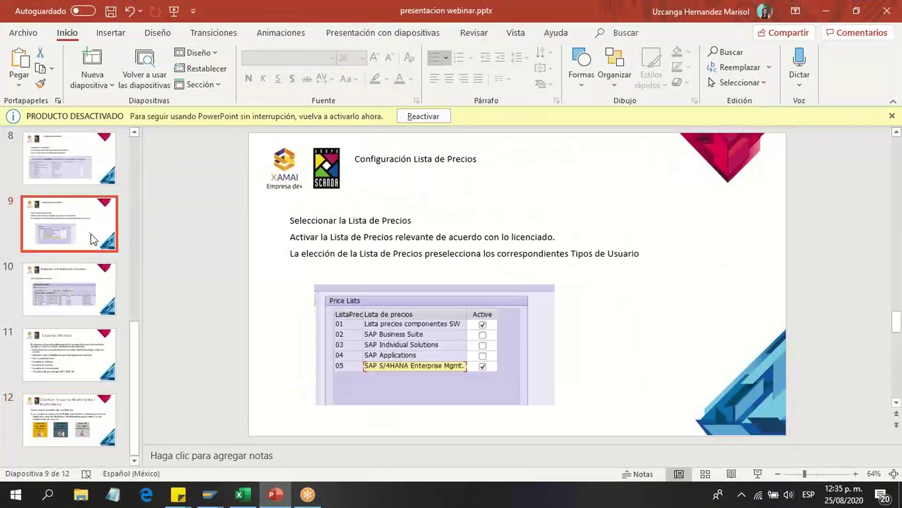
left_click(70, 154)
scroll(80, 272, "up", 5)
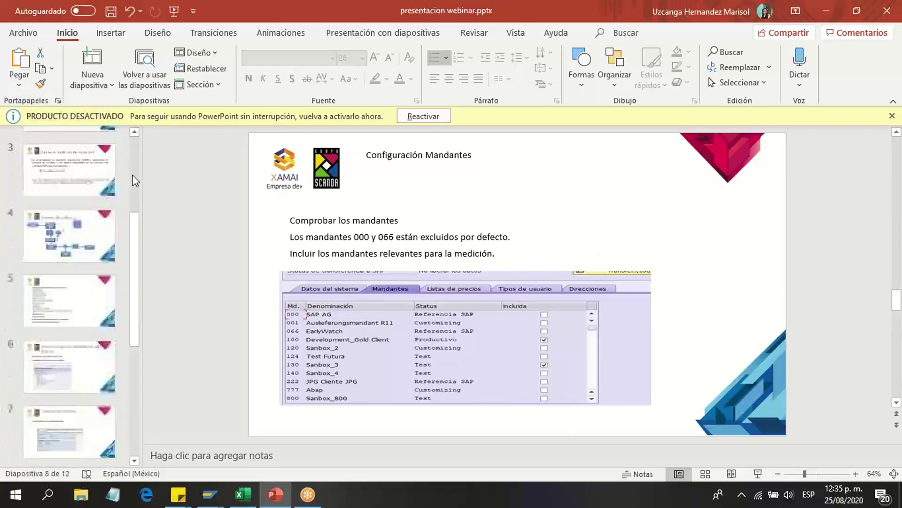
left_click(92, 357)
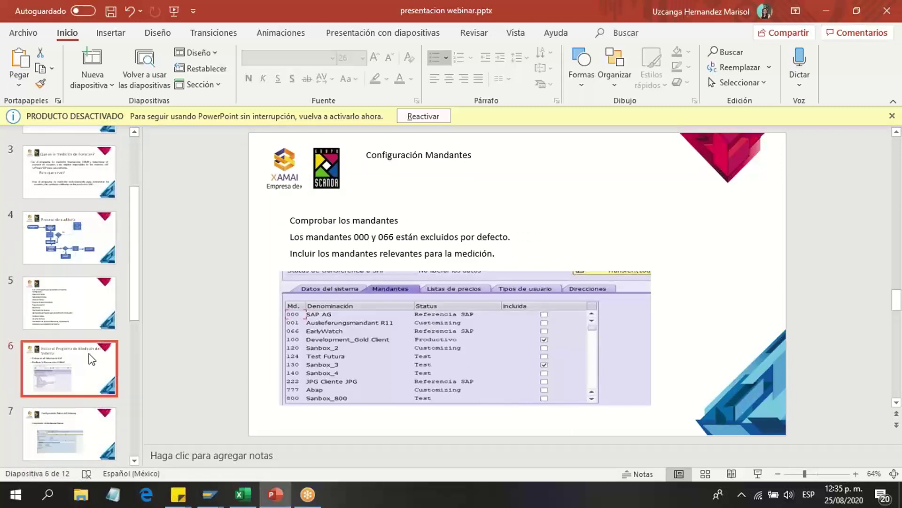
Review the slides Configuración Datos del Sistema and Iniciar el Programa de Medición del Sistema, returning to slide 7 and selecting its System Measurement picture.
left_click(89, 423)
left_click(153, 406)
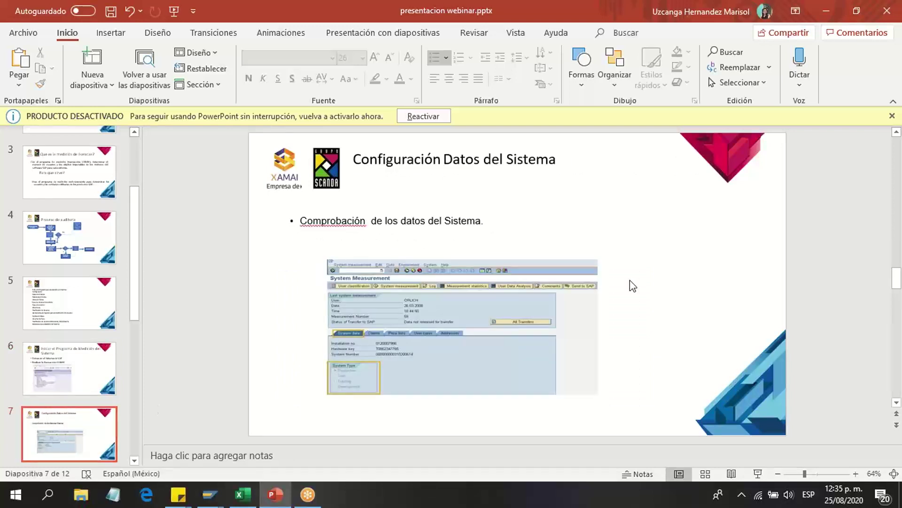
left_click(81, 382)
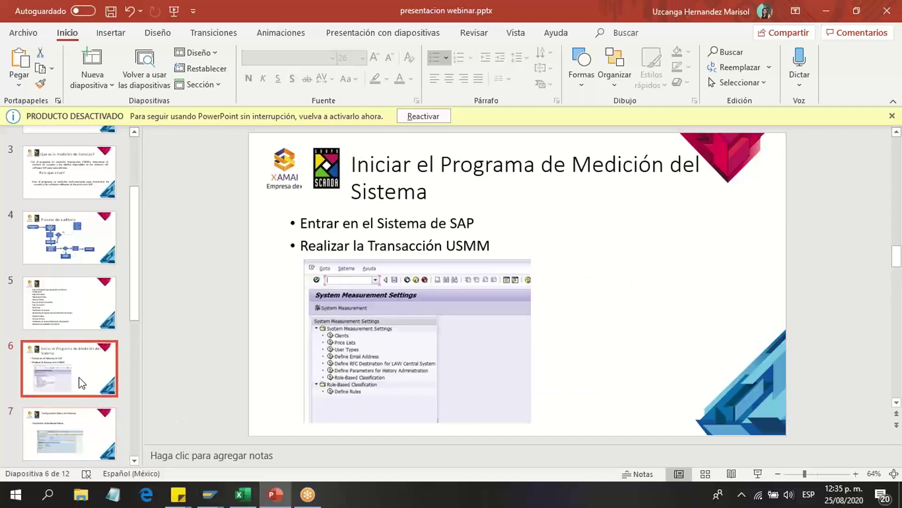
left_click(135, 460)
left_click(91, 434)
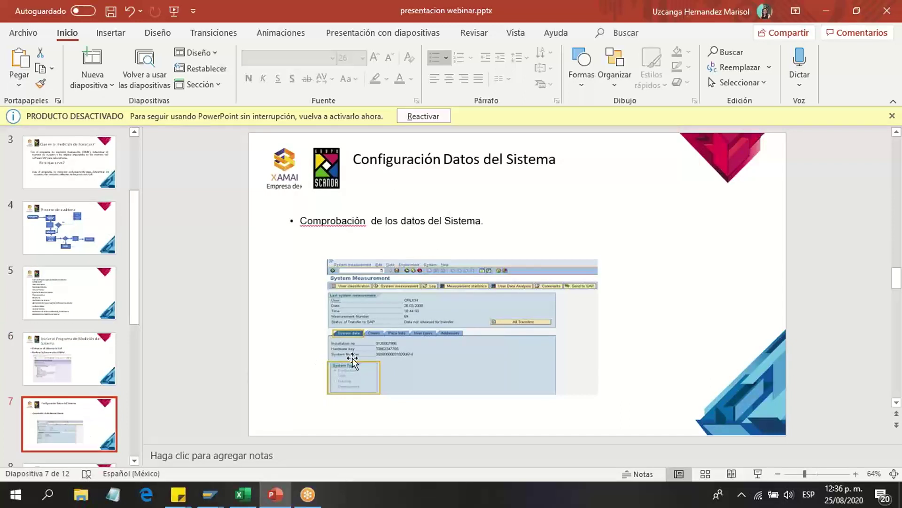
left_click(405, 324)
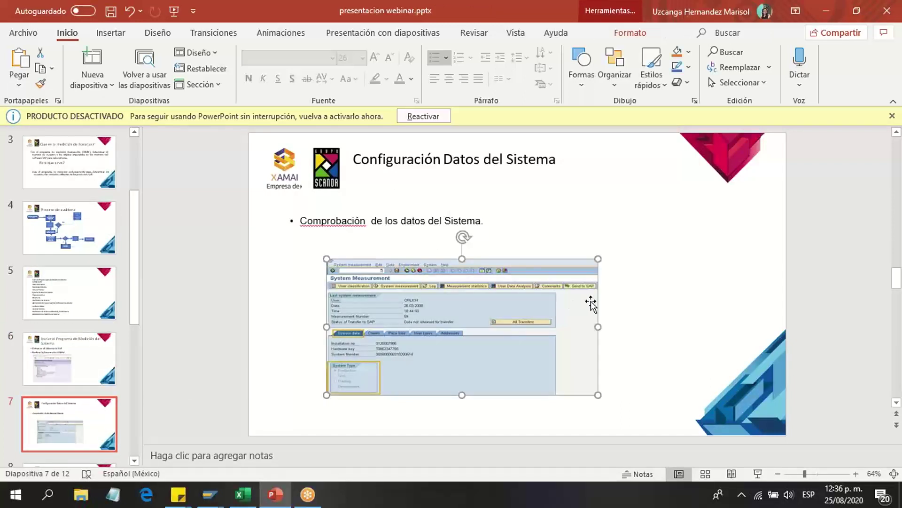
Start the slide show from Configuración Datos del Sistema and advance through Configuración Mandantes to Configuración Lista de Precios.
left_click(757, 474)
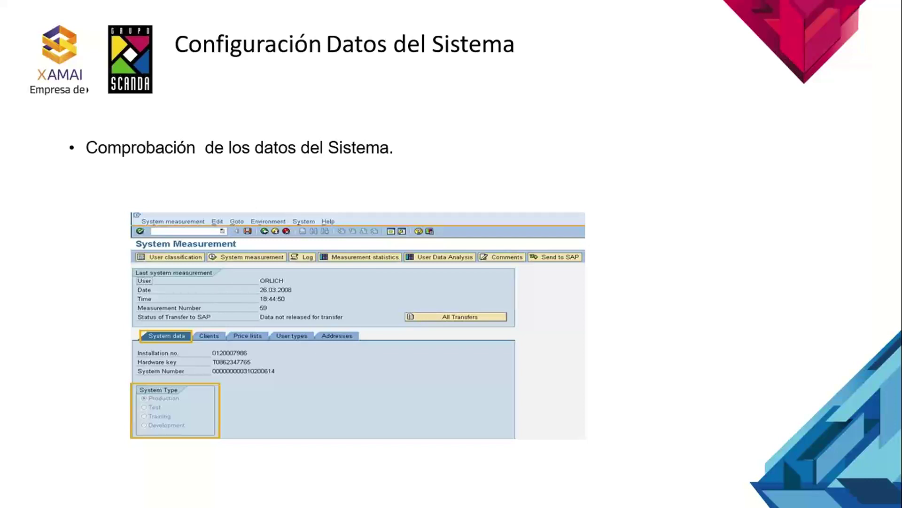
key("Right")
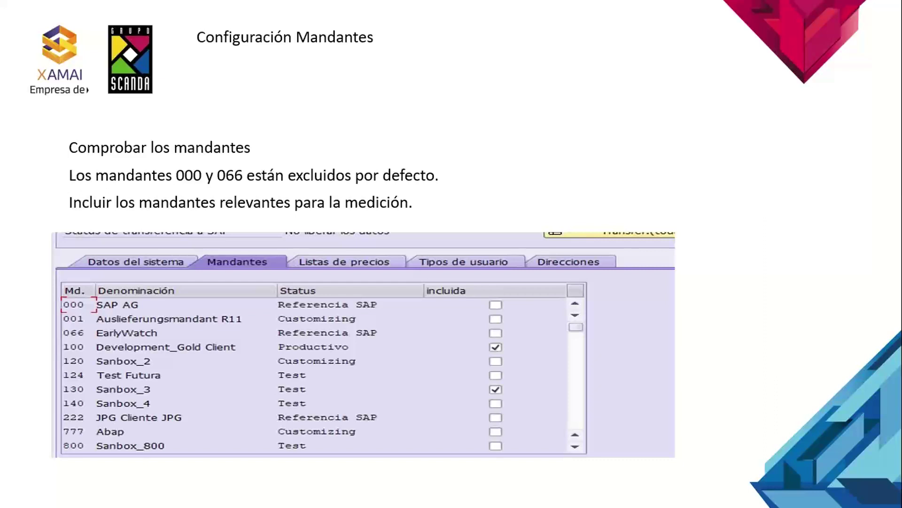
key("Right")
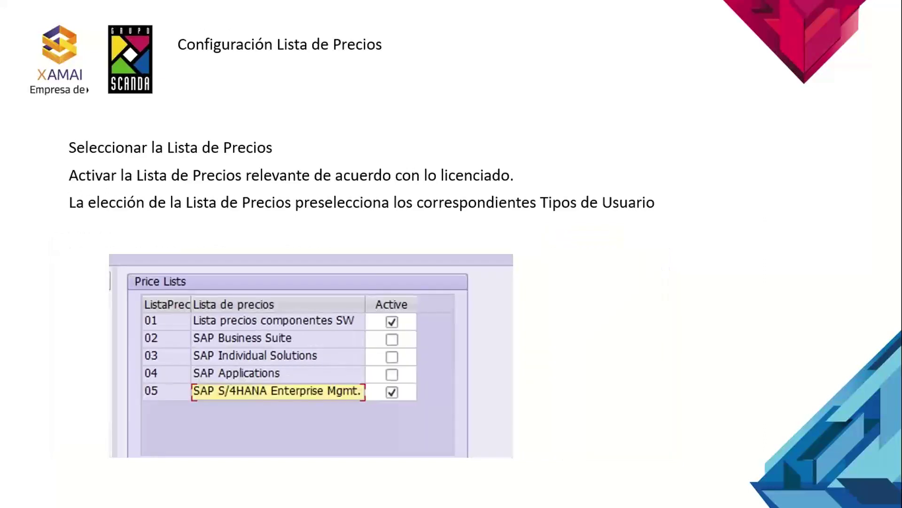